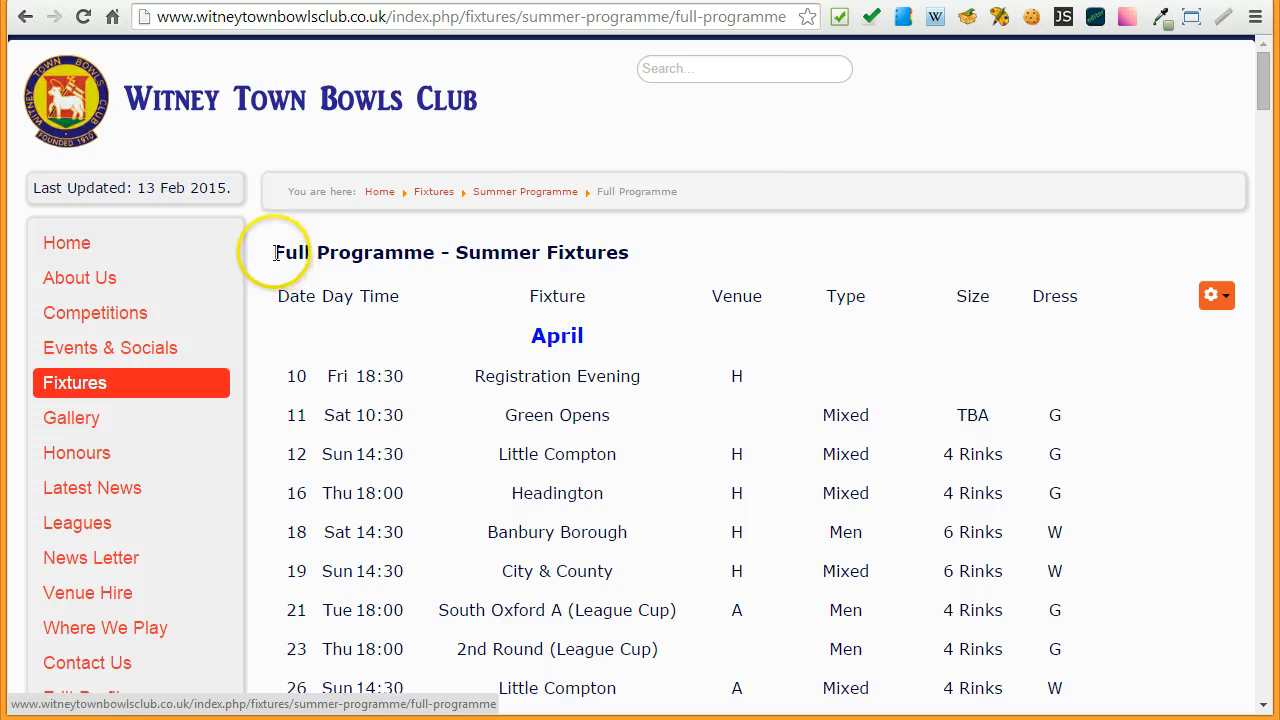
# Open the Full Programme - Summer Fixtures article for editing
pyautogui.moveTo(275, 251); pyautogui.dragTo(929, 466)
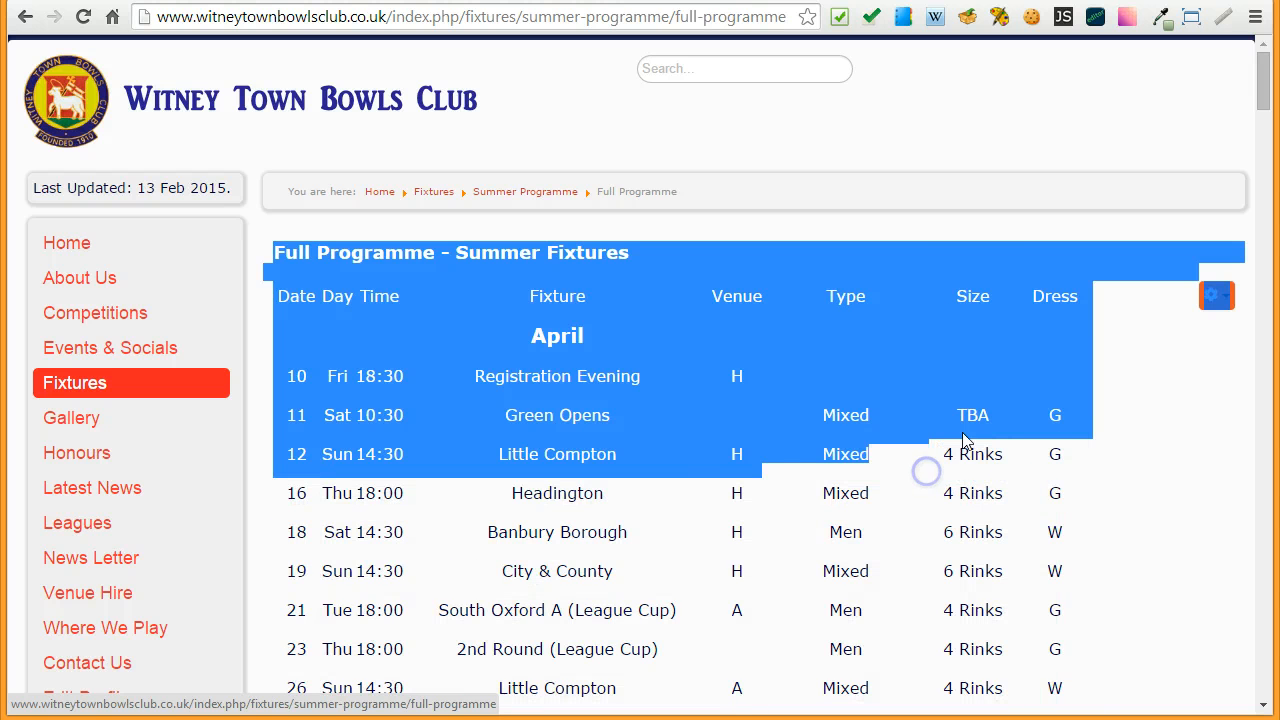
pyautogui.click(896, 133)
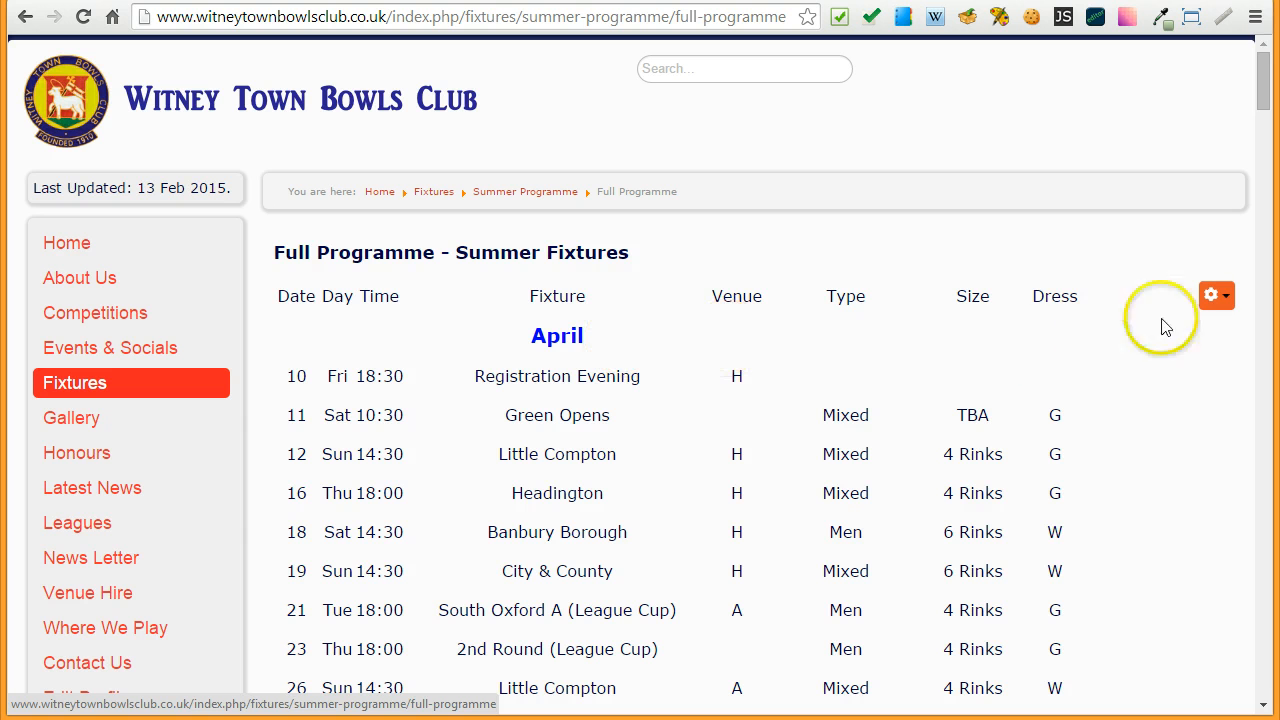
pyautogui.click(1227, 302)
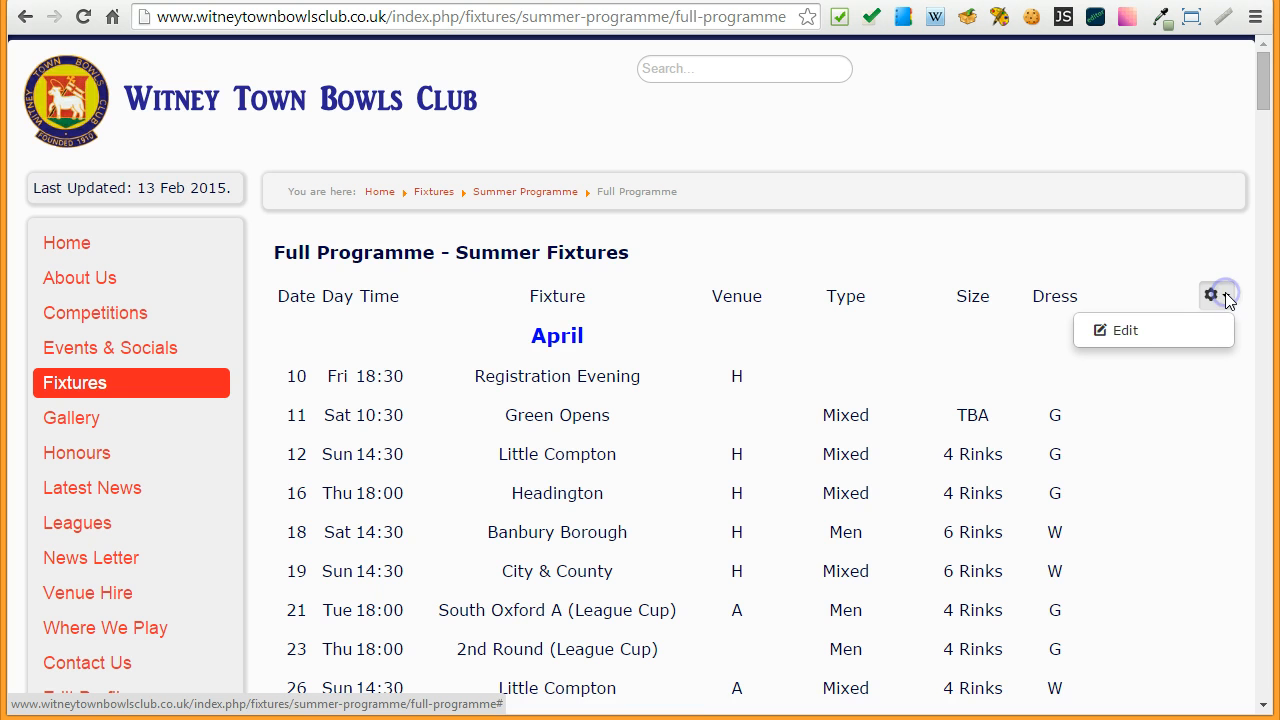
pyautogui.click(1125, 332)
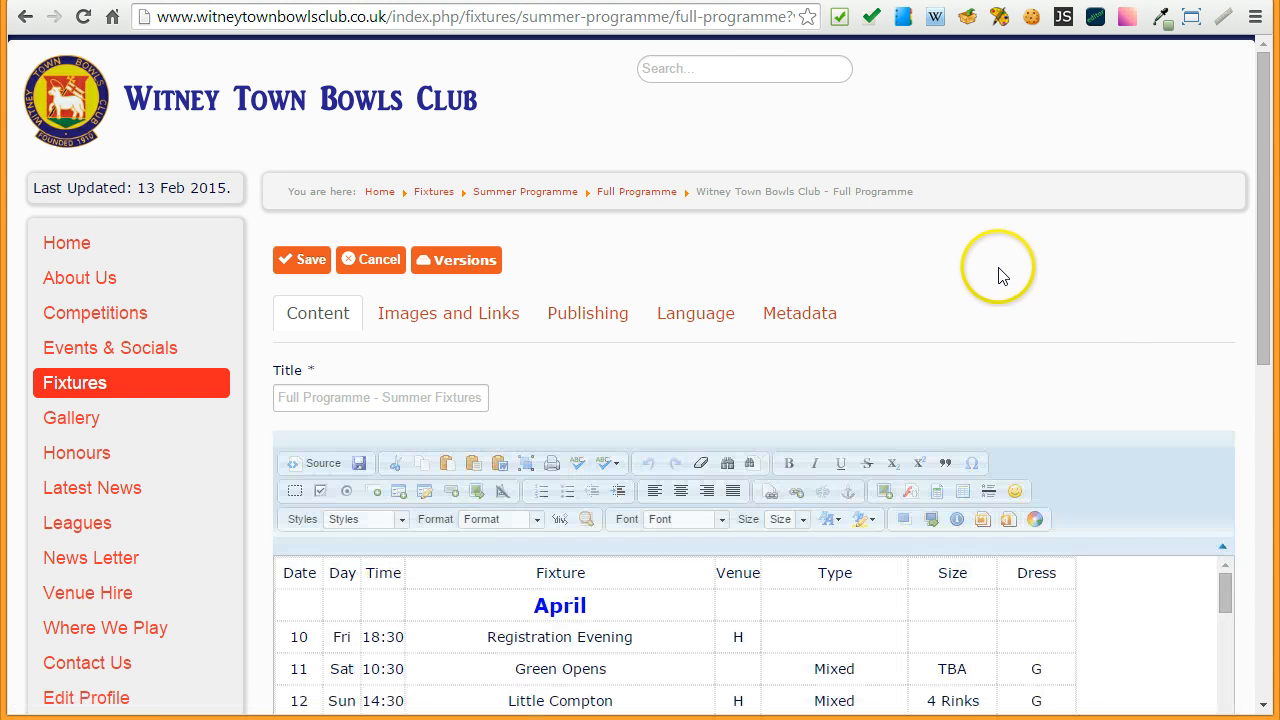
pyautogui.scroll(-1, 1003, 275)
pyautogui.scroll(-3, 1071, 263)
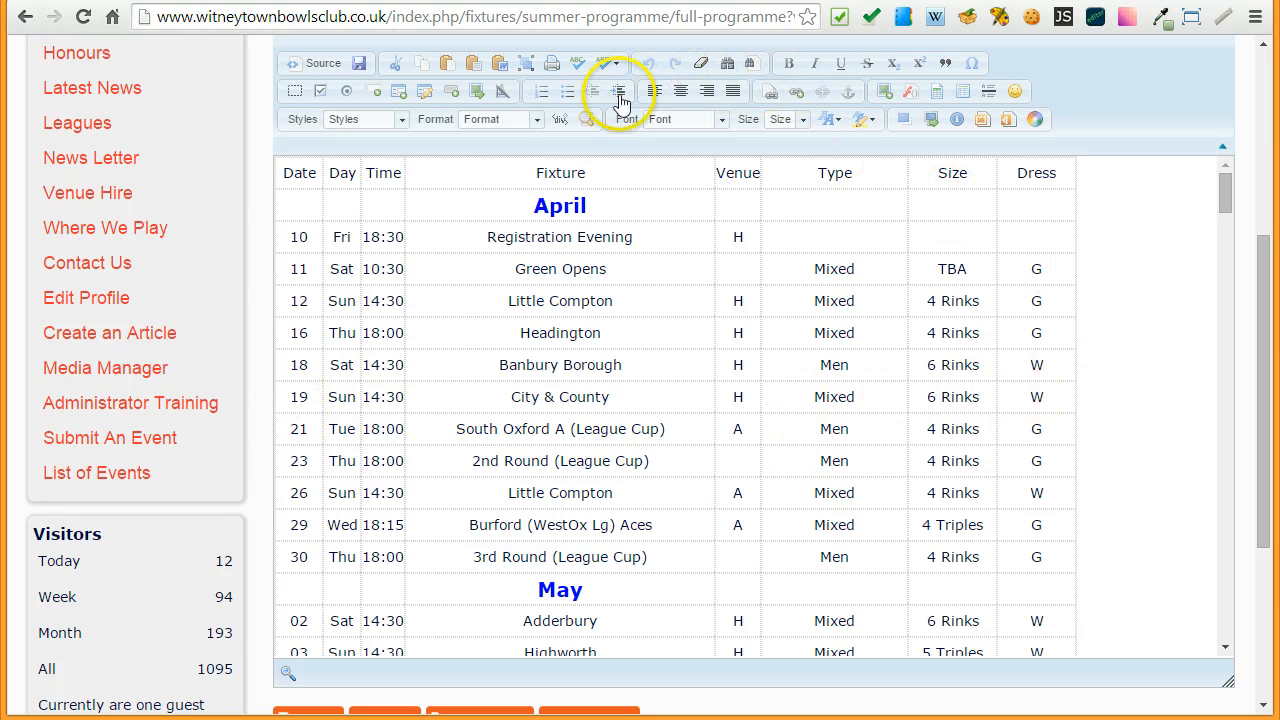
pyautogui.click(284, 173)
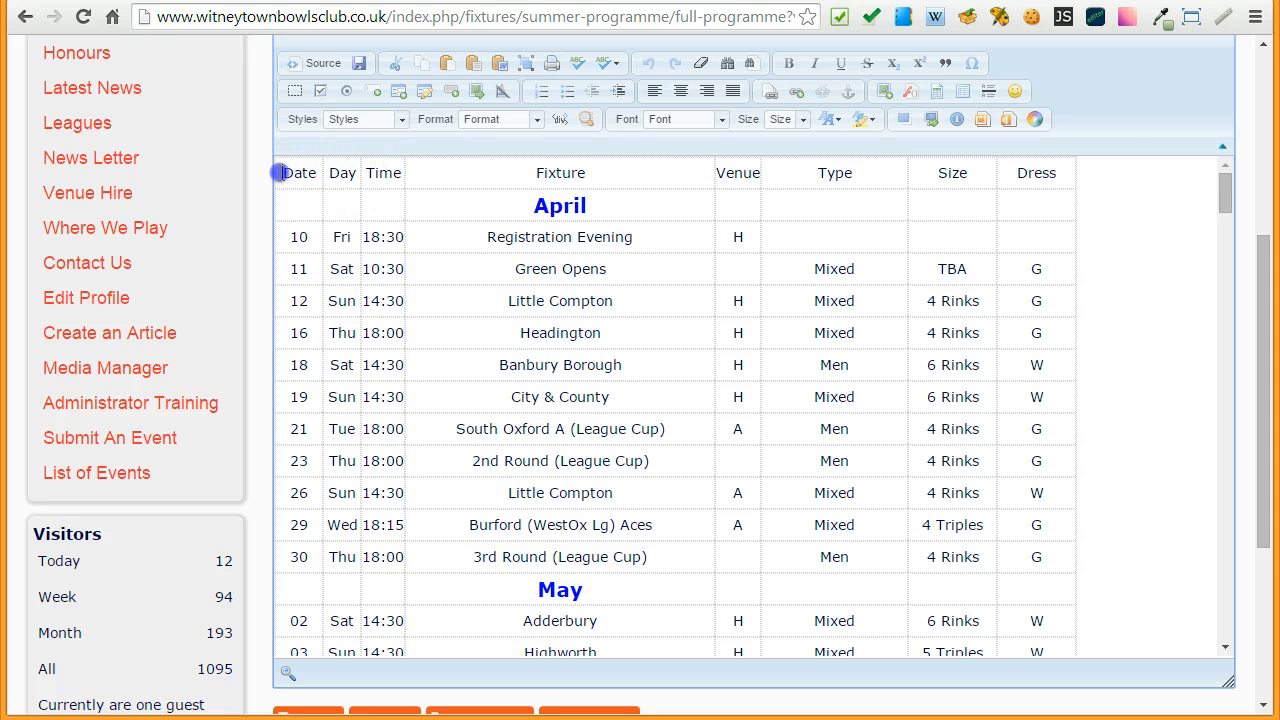
pyautogui.rightClick(281, 173)
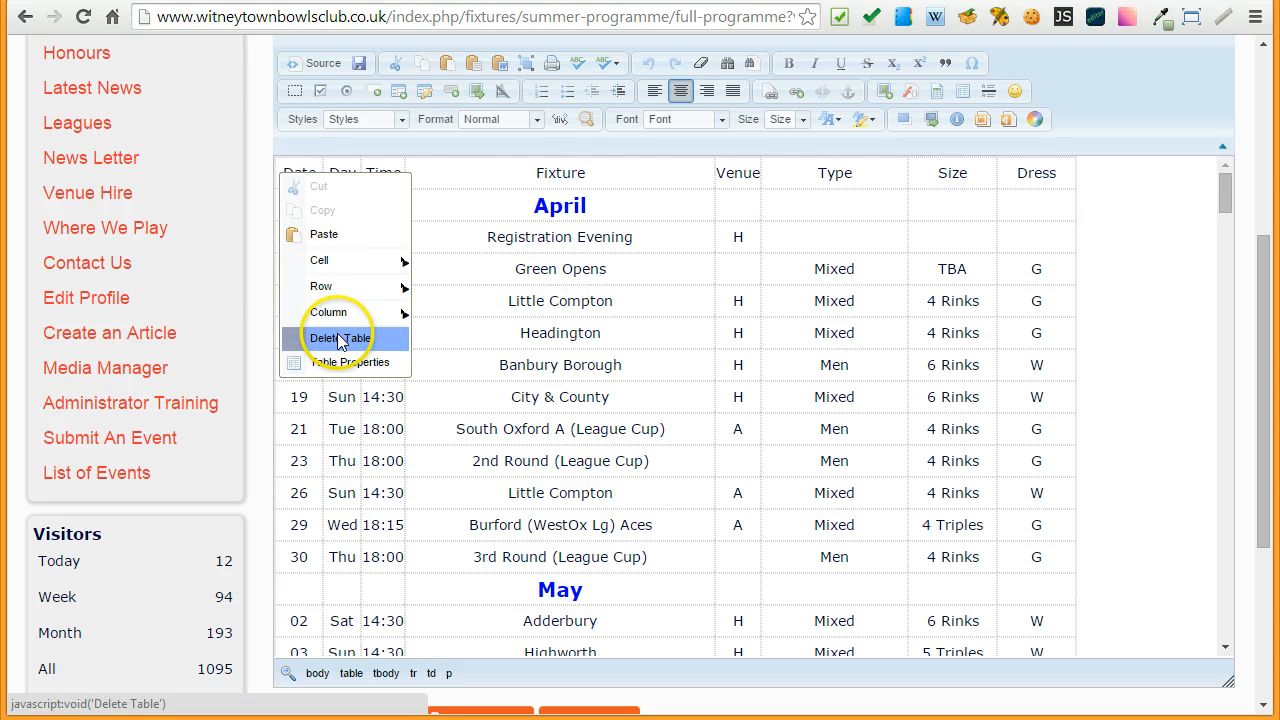
pyautogui.click(1174, 317)
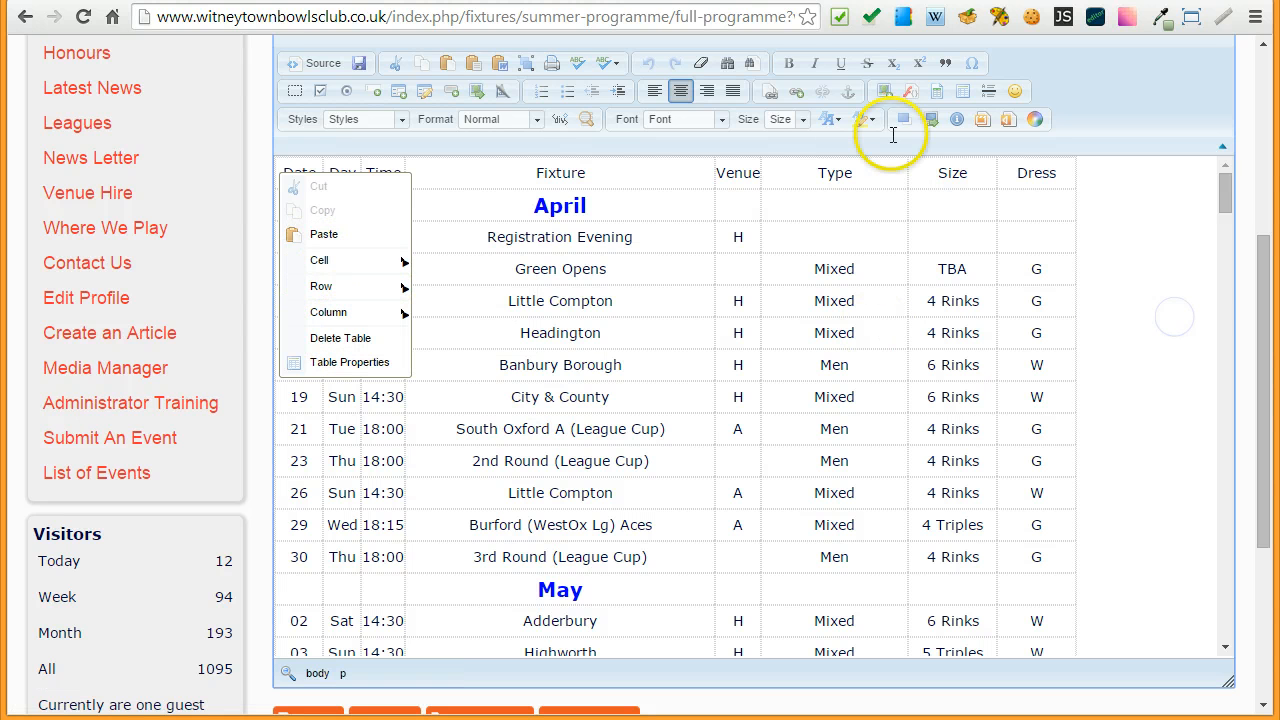
pyautogui.click(678, 97)
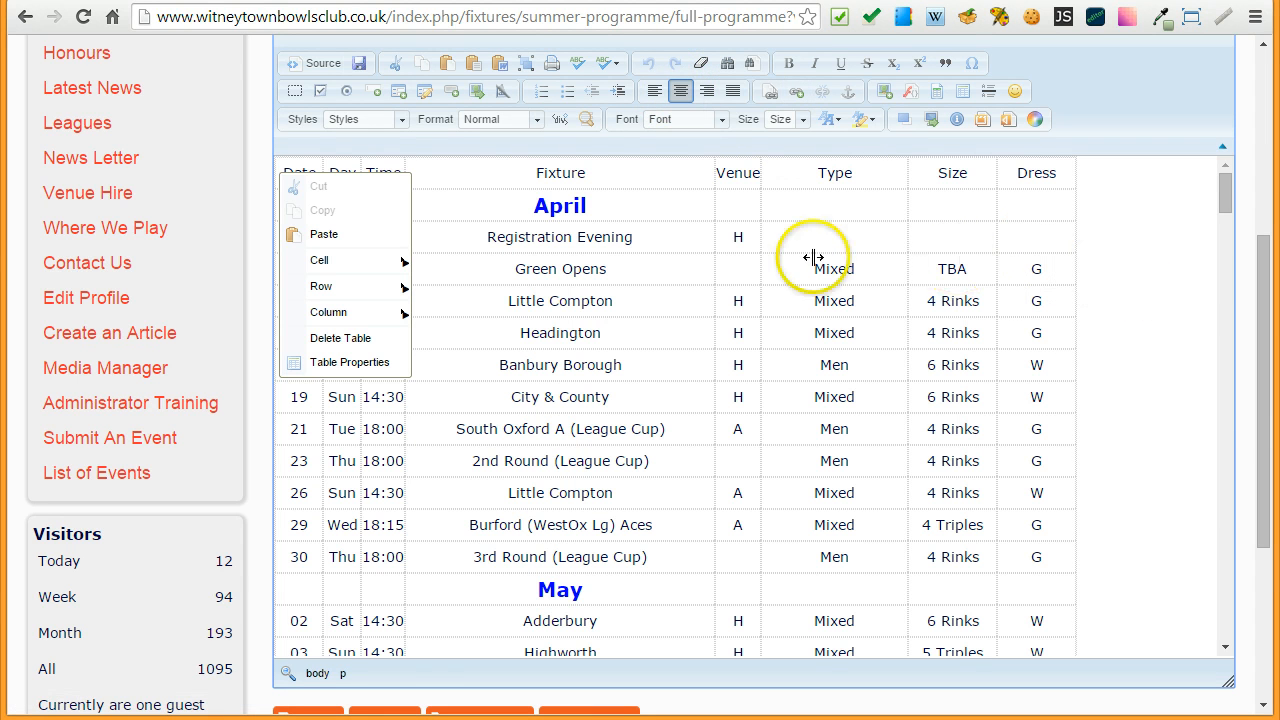
pyautogui.click(786, 231)
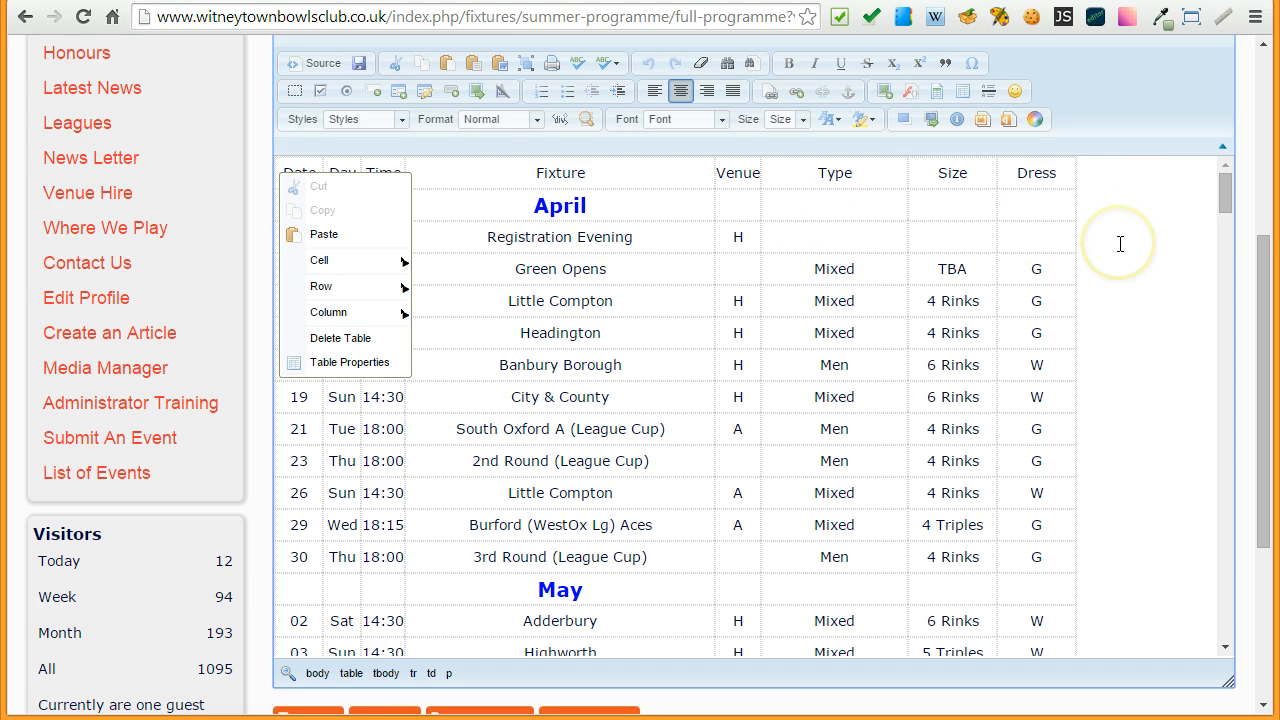
pyautogui.click(320, 188)
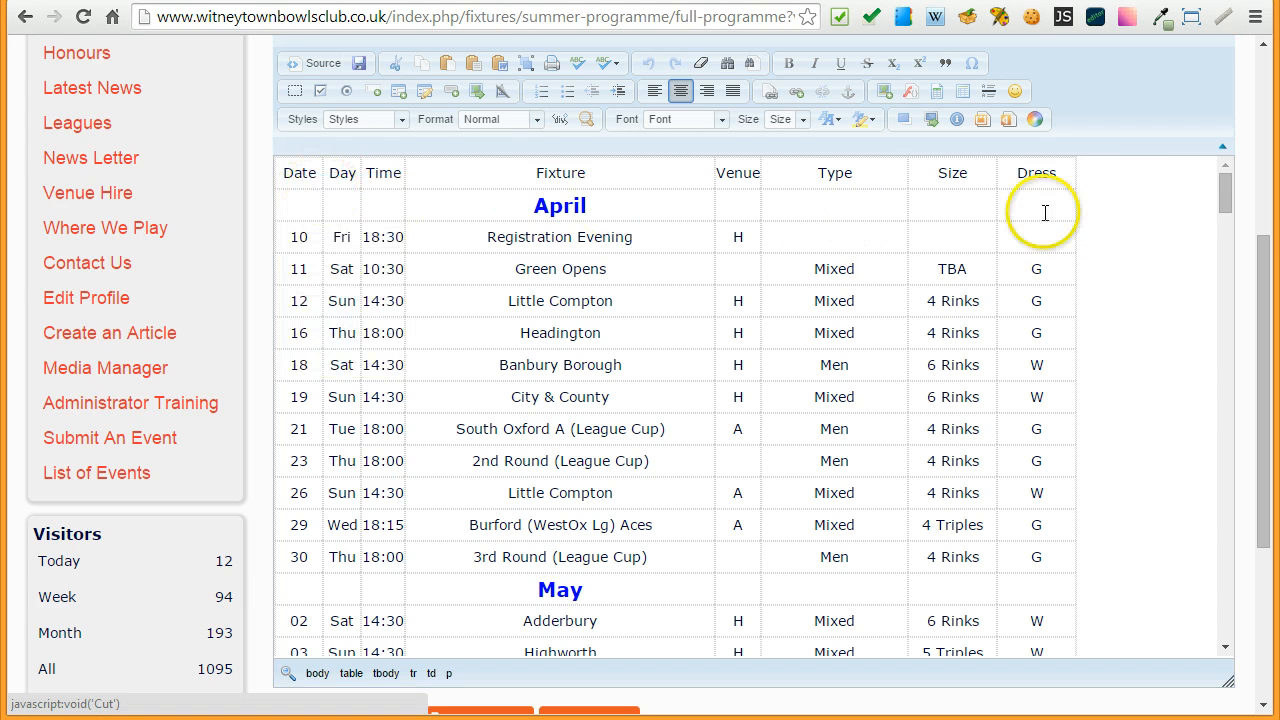
pyautogui.click(1108, 207)
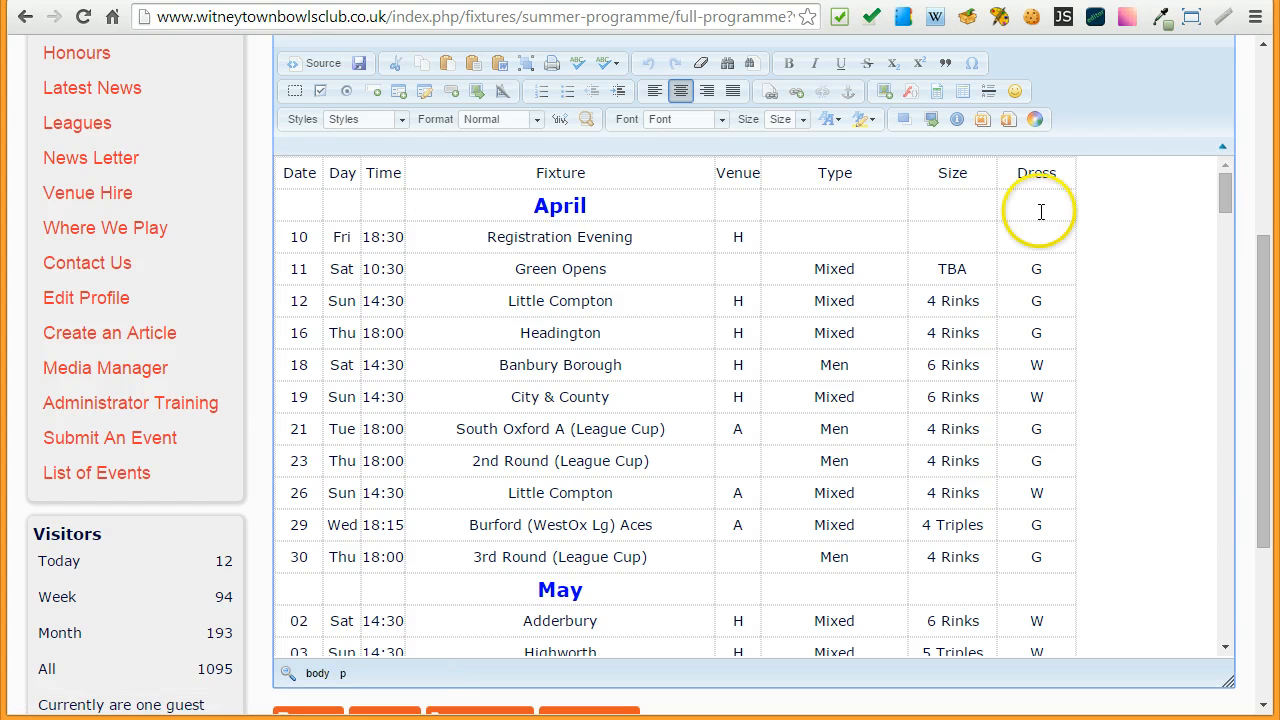
# Switch the article editor to its HTML source and look through the fixtures table's markup
pyautogui.click(318, 63)
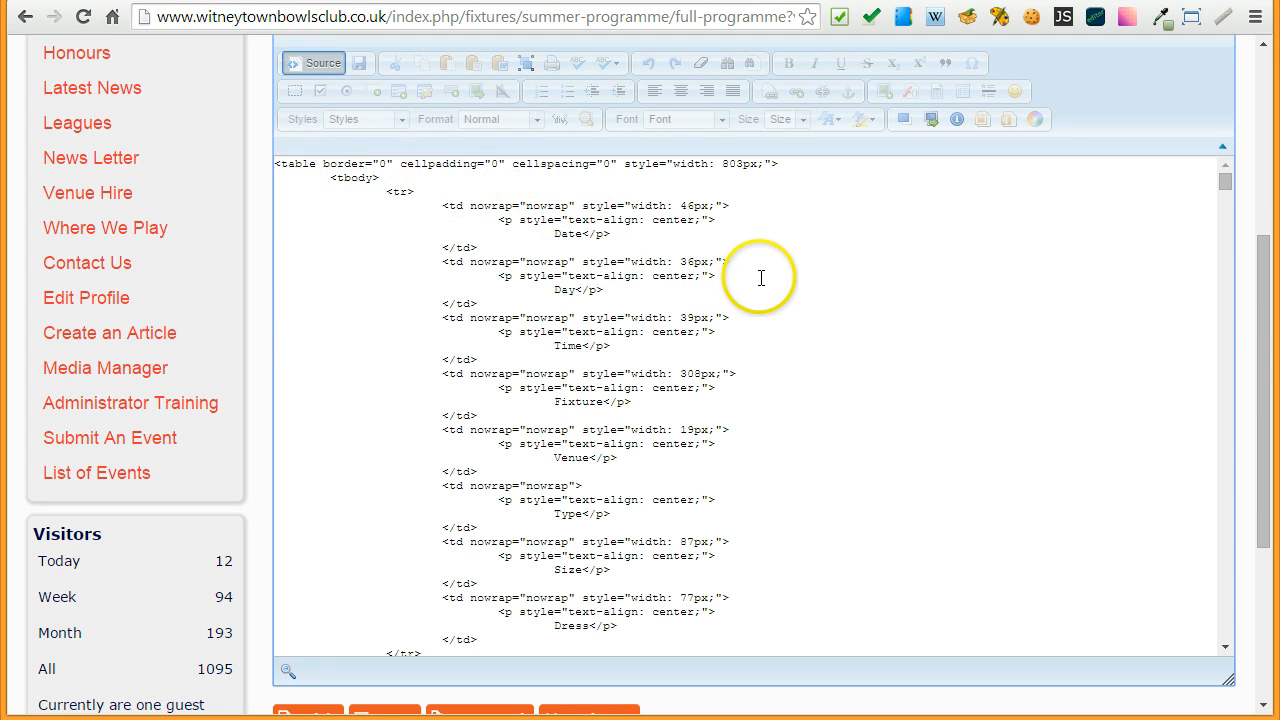
pyautogui.scroll(-2, 745, 263)
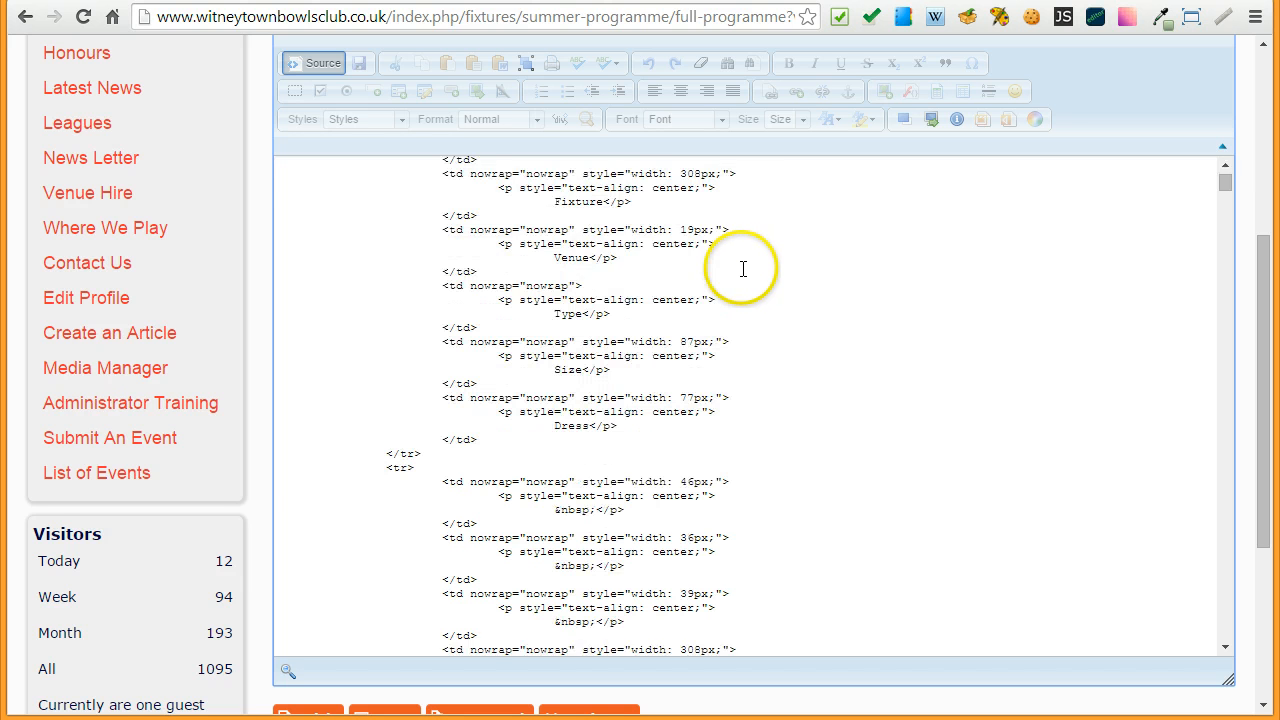
pyautogui.scroll(-2, 744, 270)
pyautogui.scroll(-1, 745, 270)
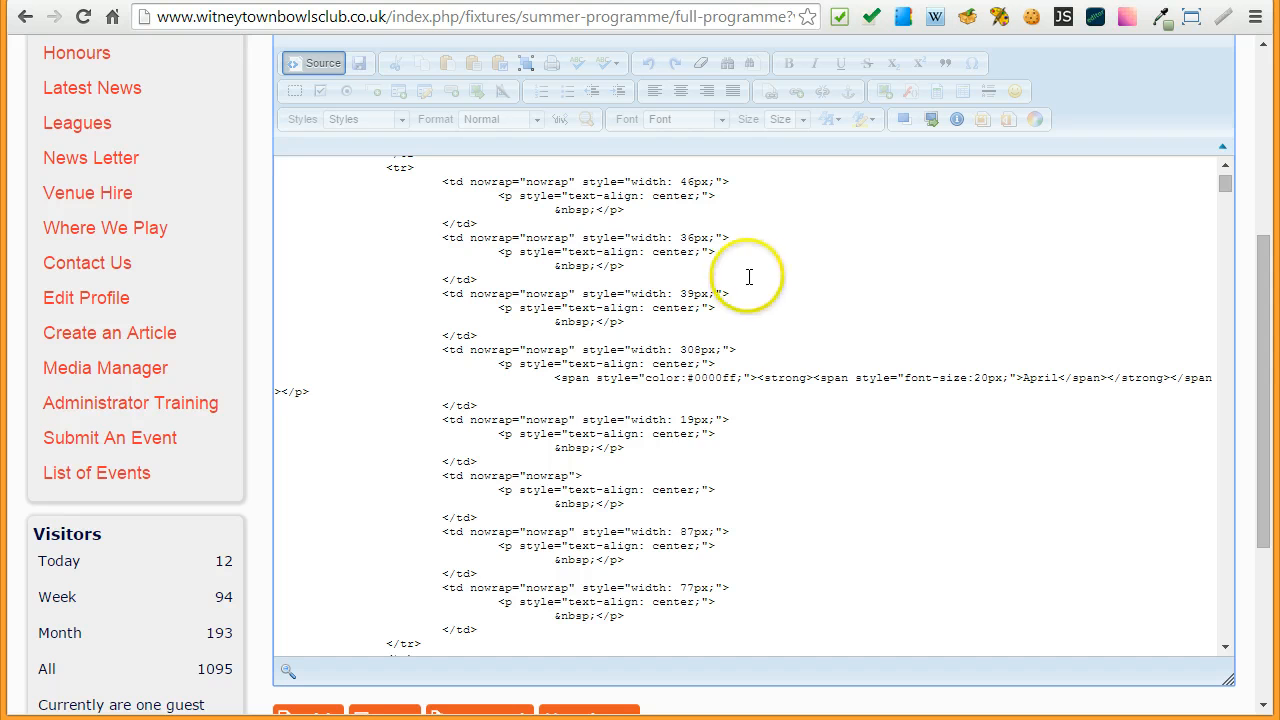
pyautogui.scroll(-3, 750, 280)
pyautogui.scroll(-5, 762, 282)
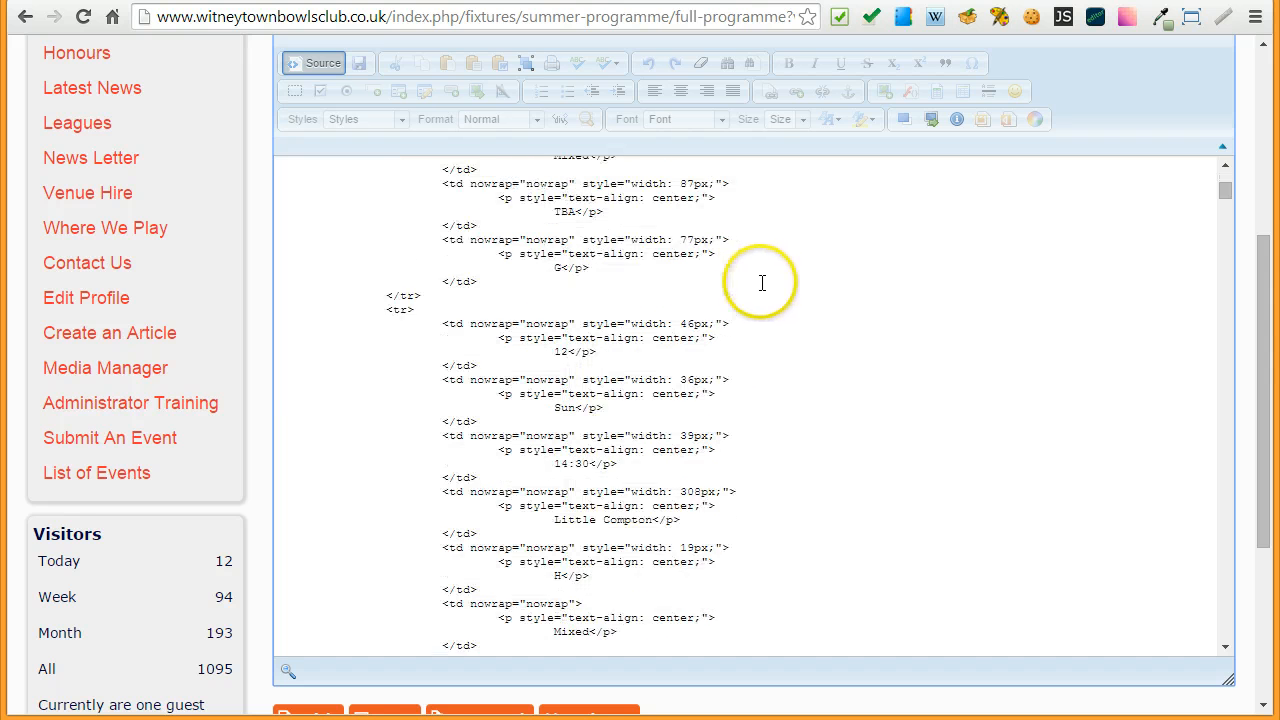
pyautogui.scroll(3, 763, 283)
pyautogui.scroll(10, 763, 283)
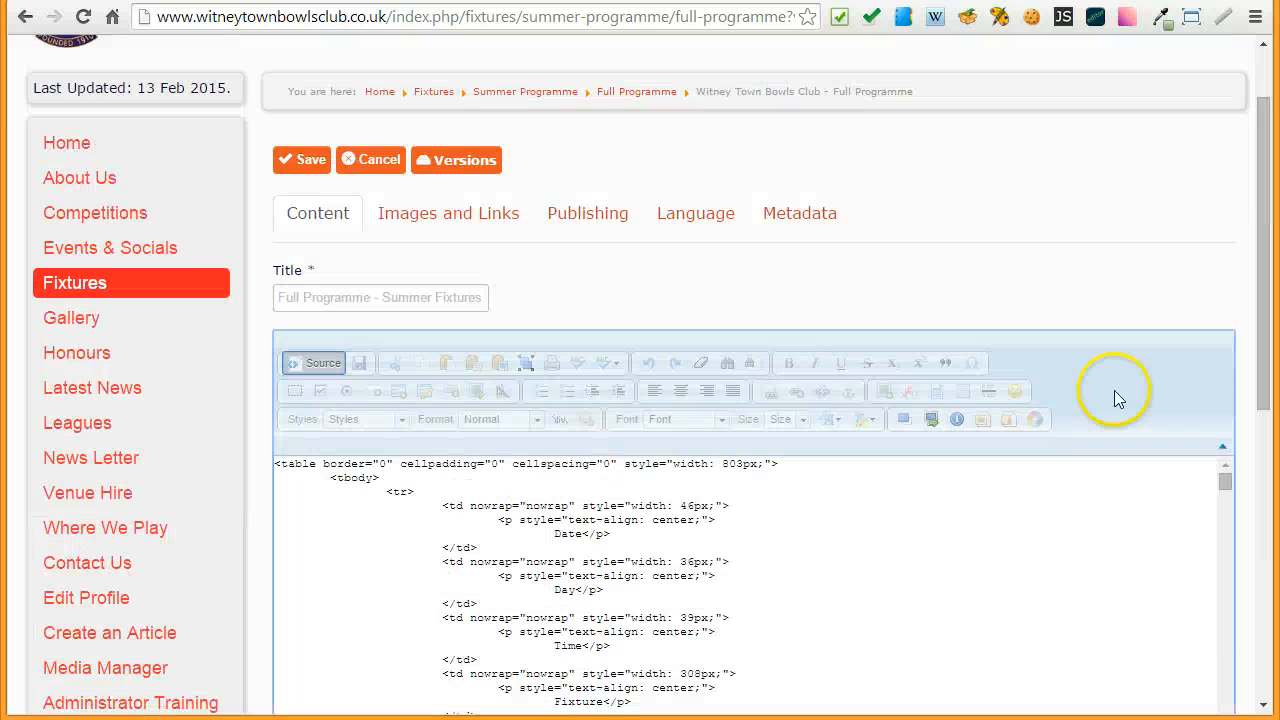
pyautogui.scroll(-2, 1247, 352)
pyautogui.click(1266, 316)
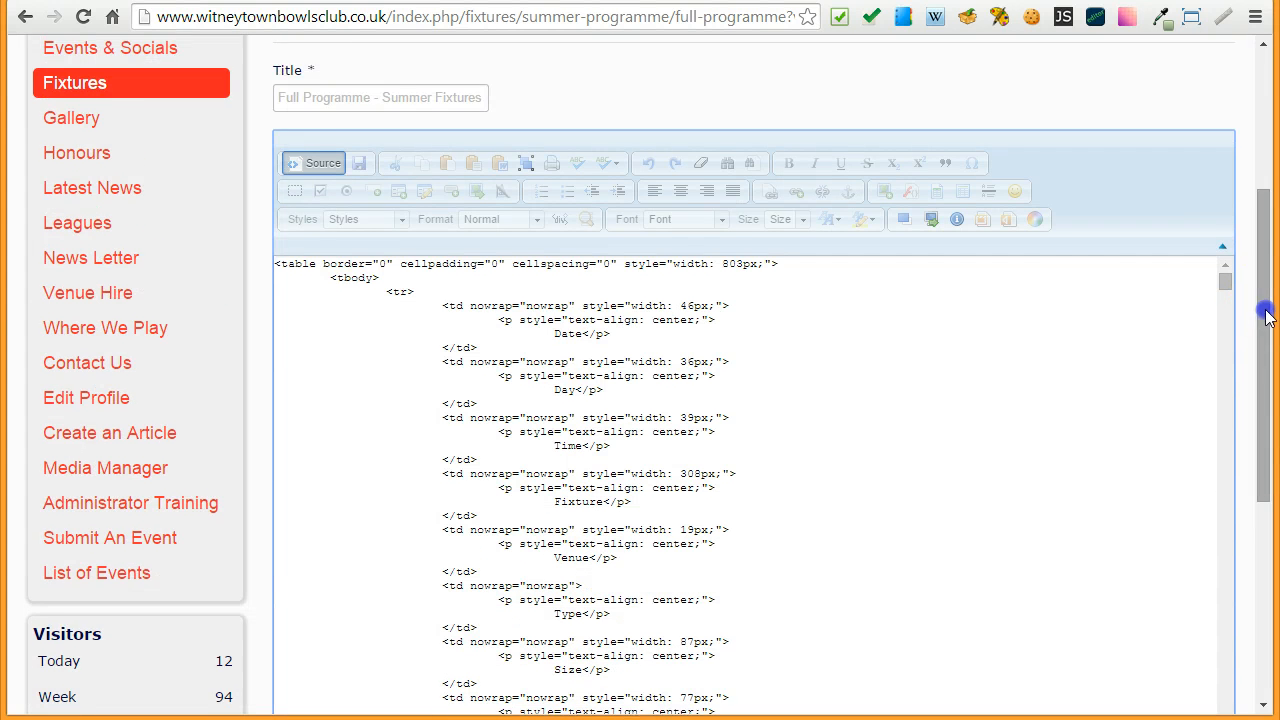
pyautogui.moveTo(1266, 316); pyautogui.dragTo(1266, 343)
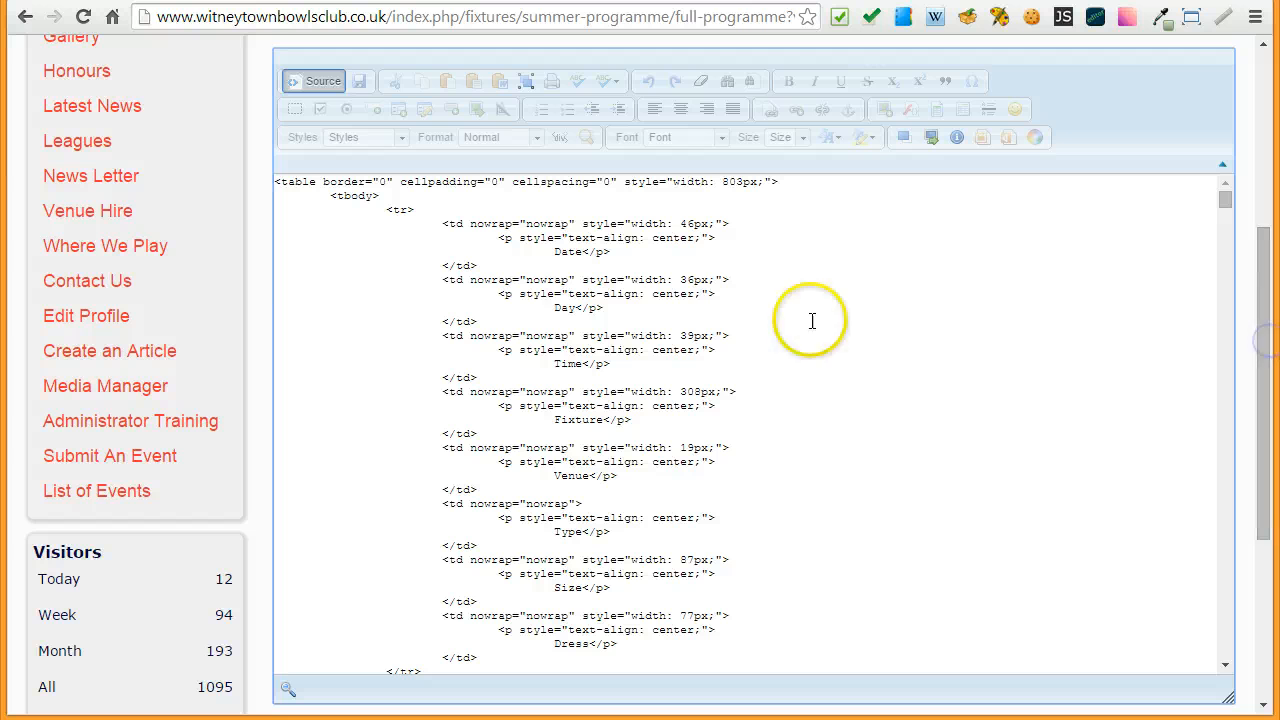
# Insert <div align="center"> on a new line above the opening table tag and return to the visual editing view
pyautogui.click(276, 183)
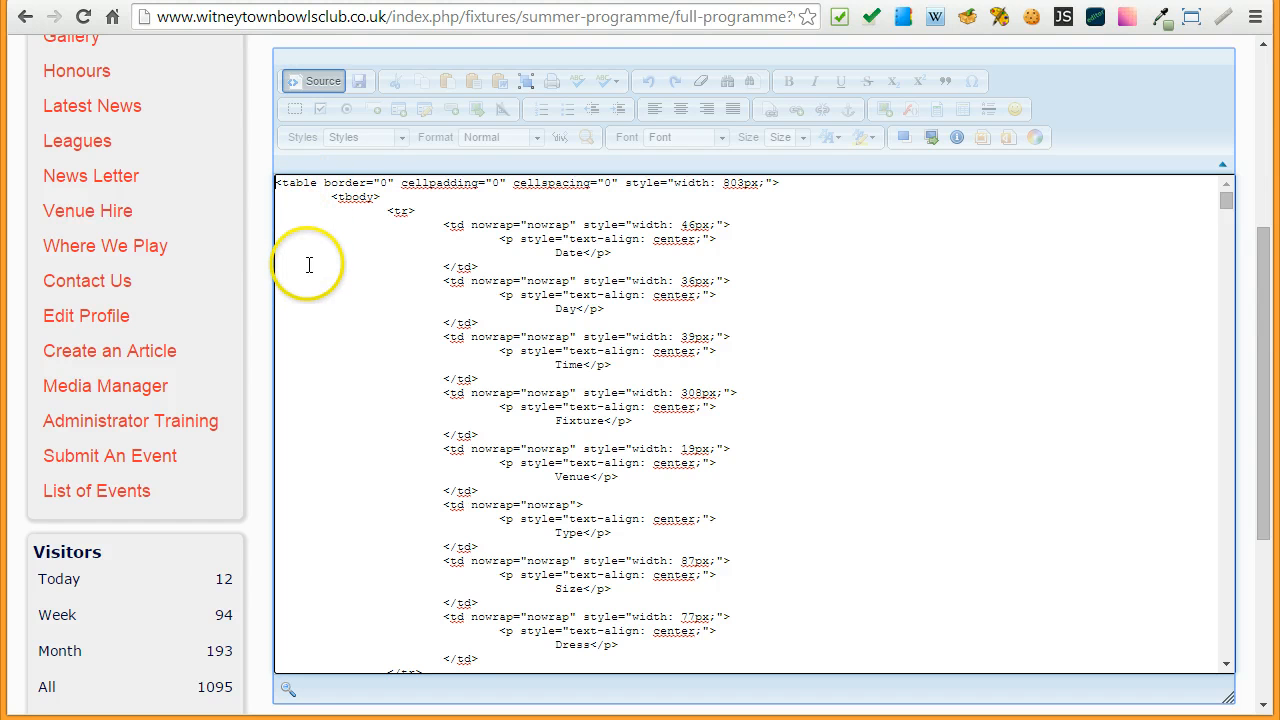
pyautogui.press('Return')
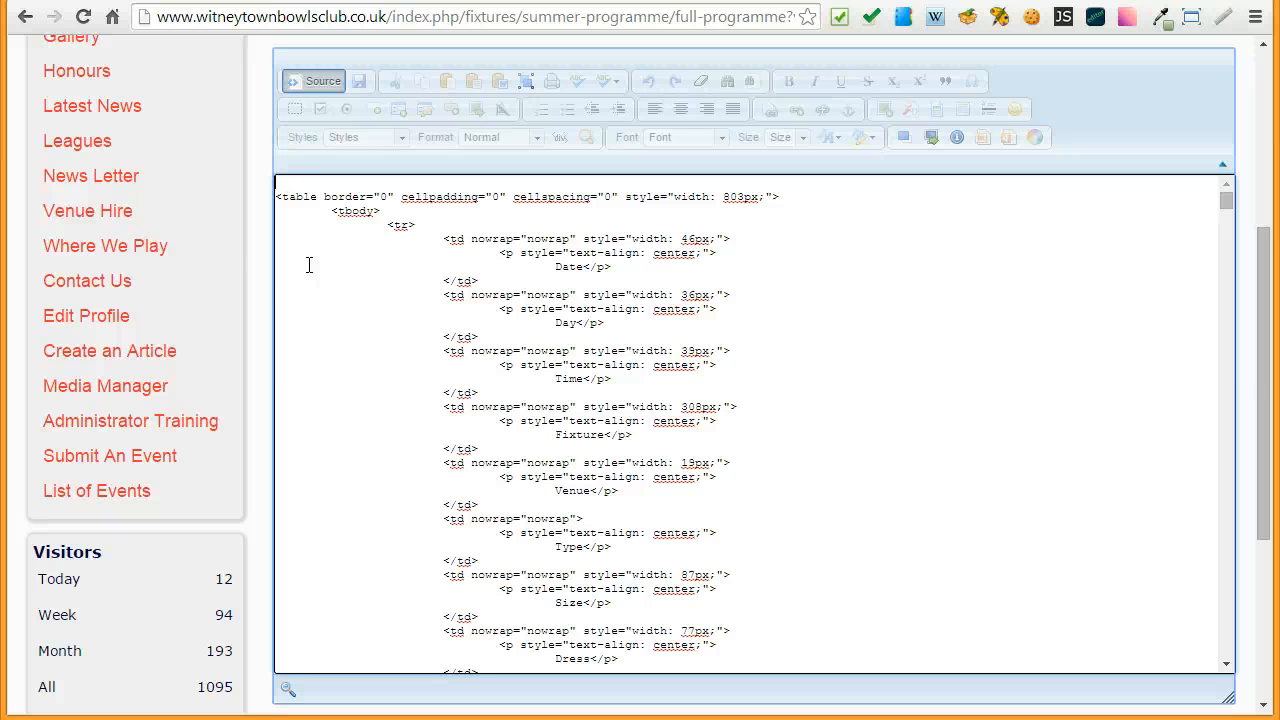
pyautogui.click(277, 196)
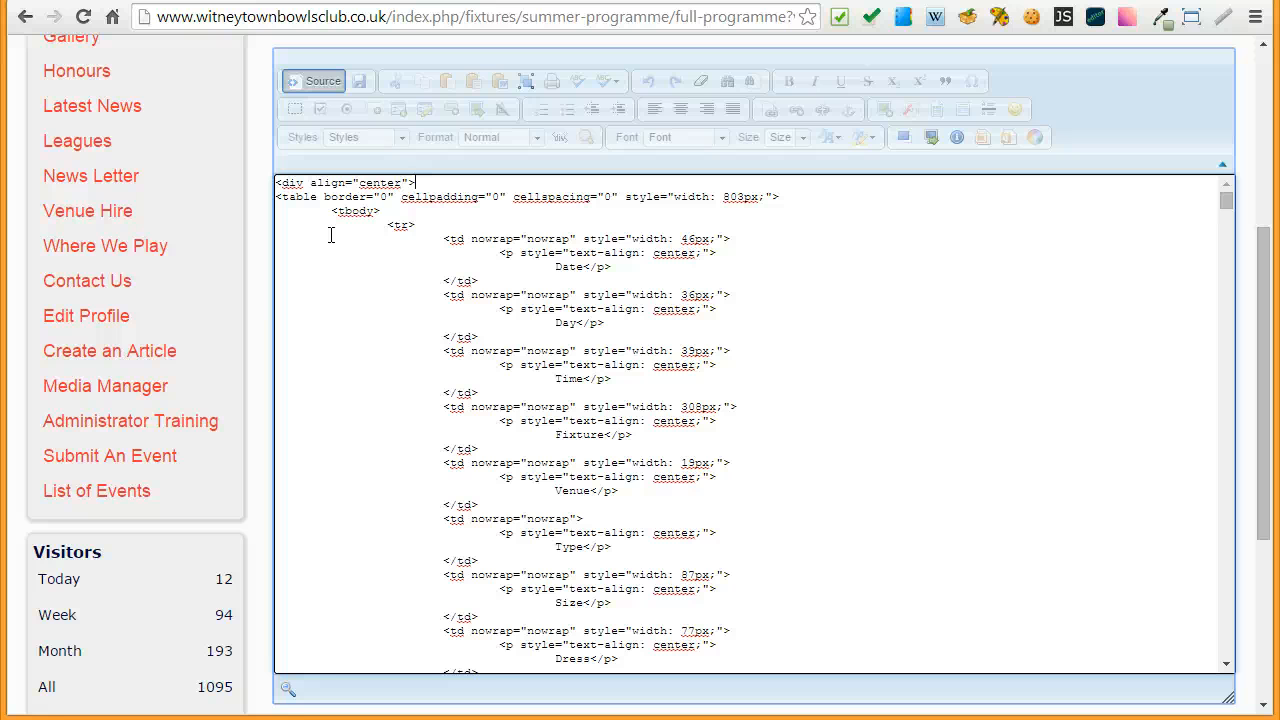
pyautogui.click(313, 85)
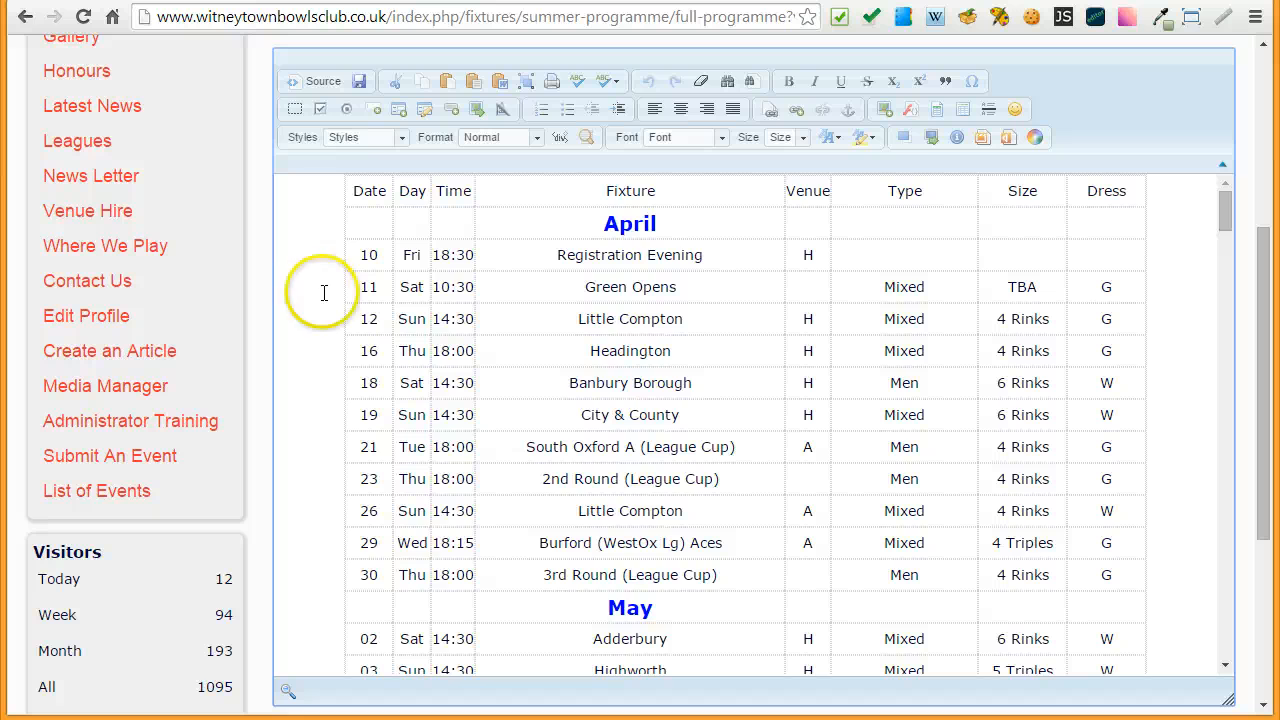
# Look through the fixtures table from April to September to check its centred layout
pyautogui.scroll(-15, 333, 325)
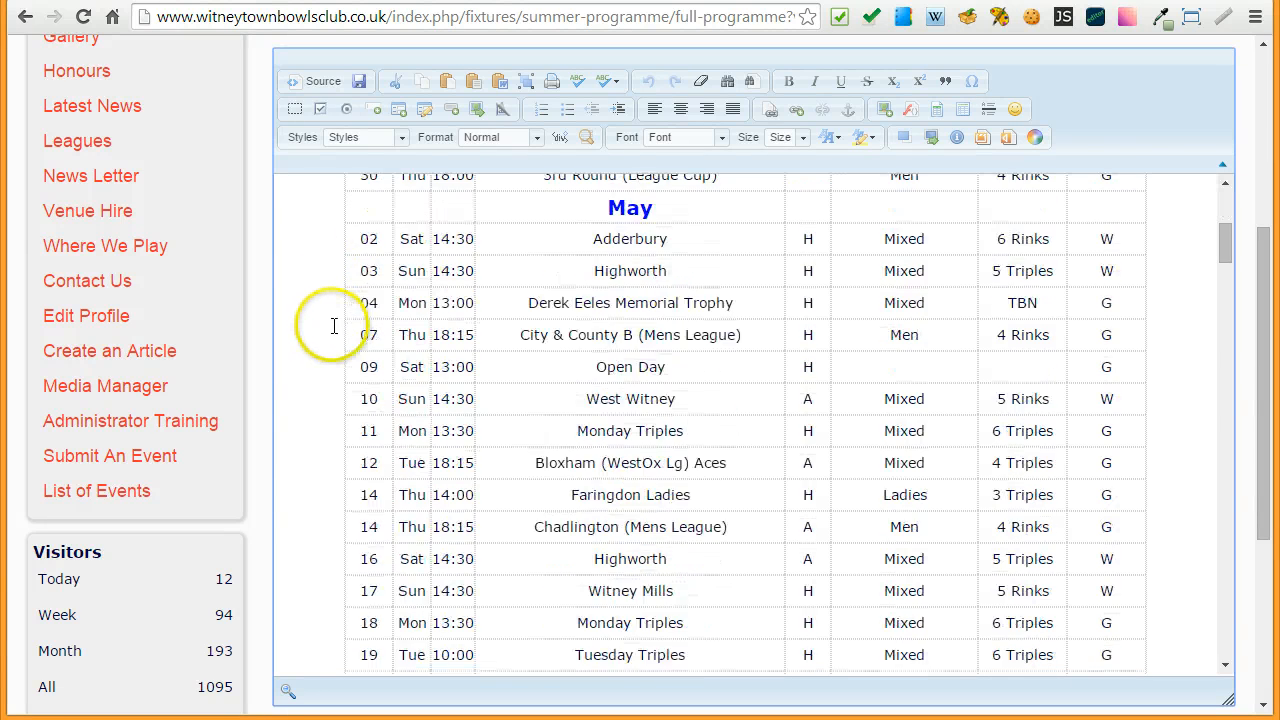
pyautogui.scroll(-15, 340, 330)
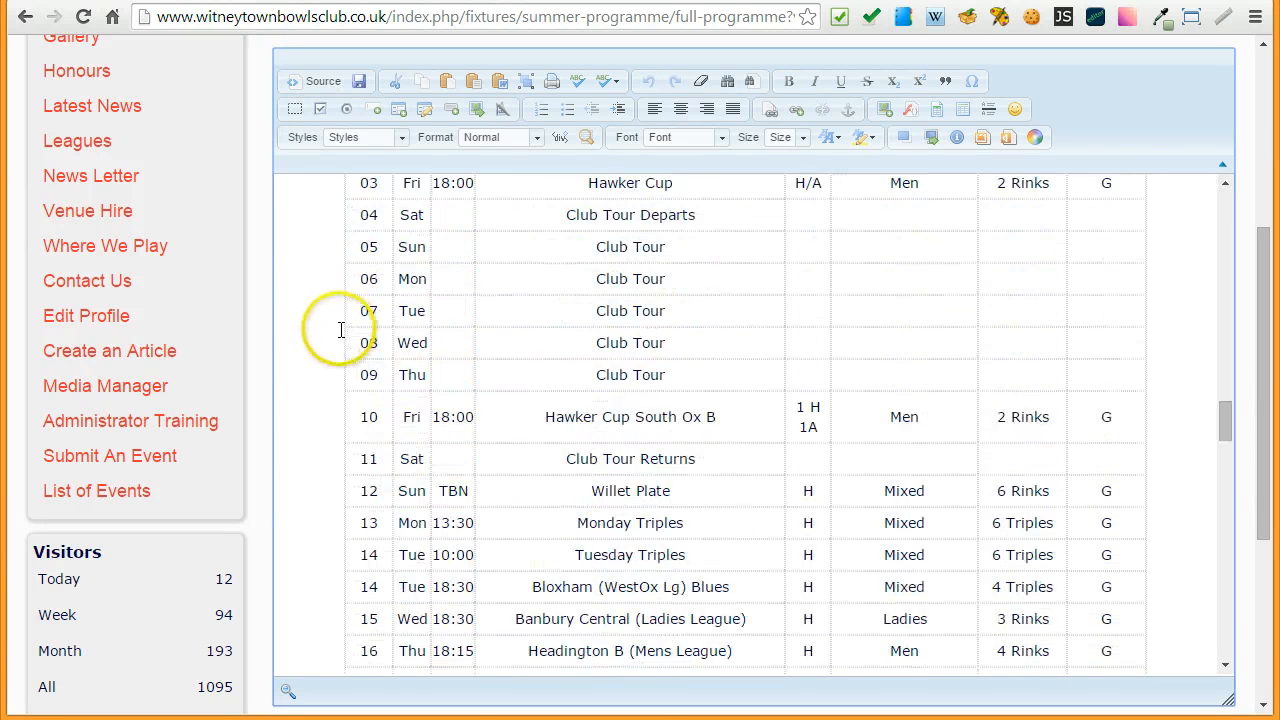
pyautogui.scroll(-20, 341, 333)
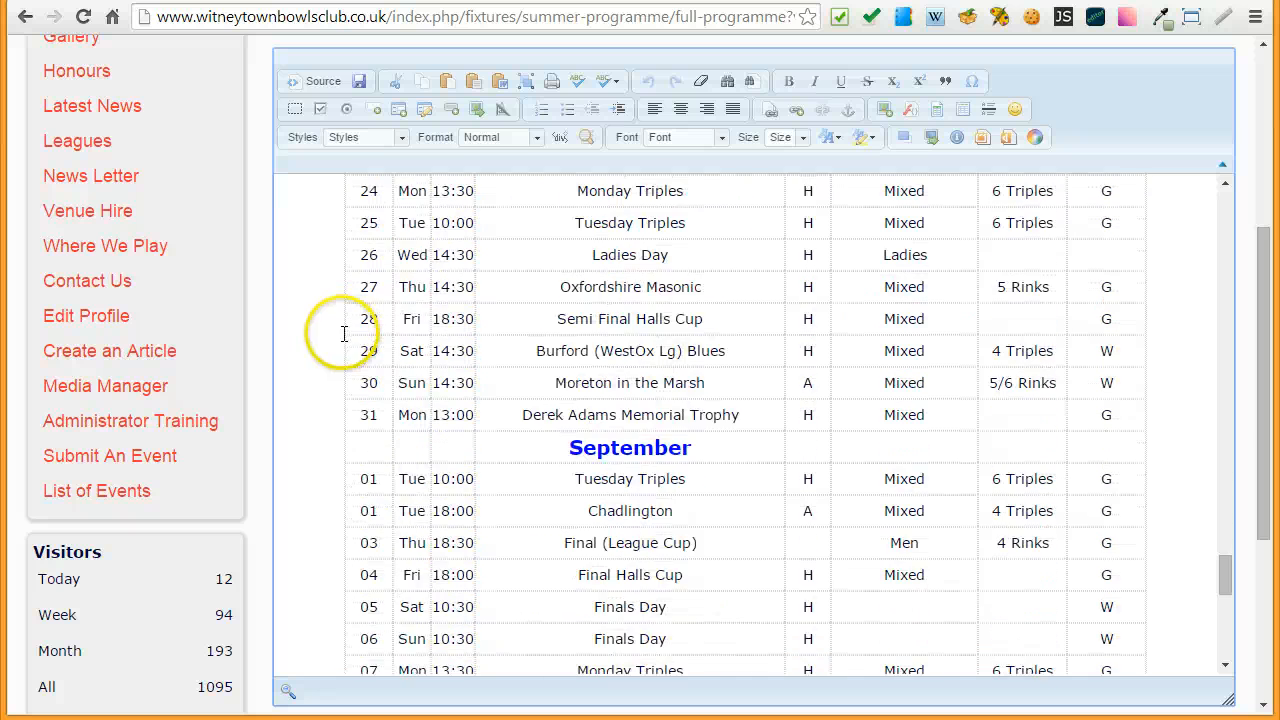
pyautogui.scroll(20, 345, 330)
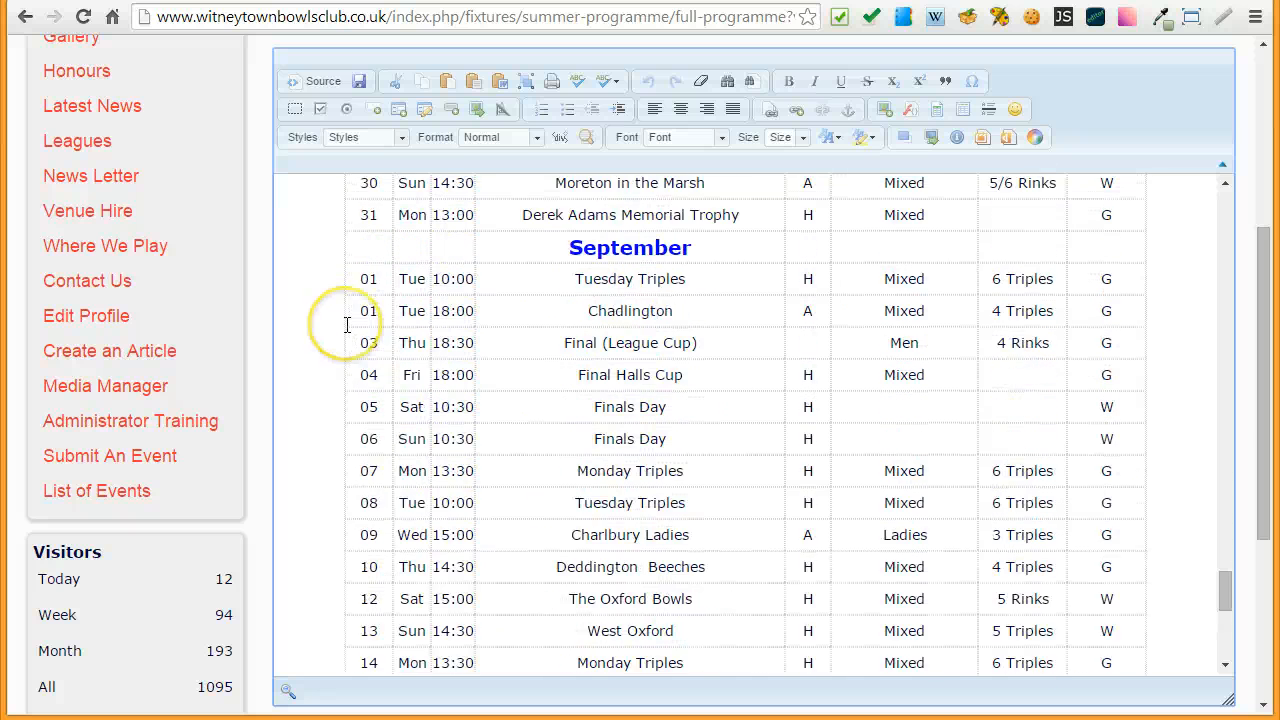
pyautogui.scroll(20, 346, 324)
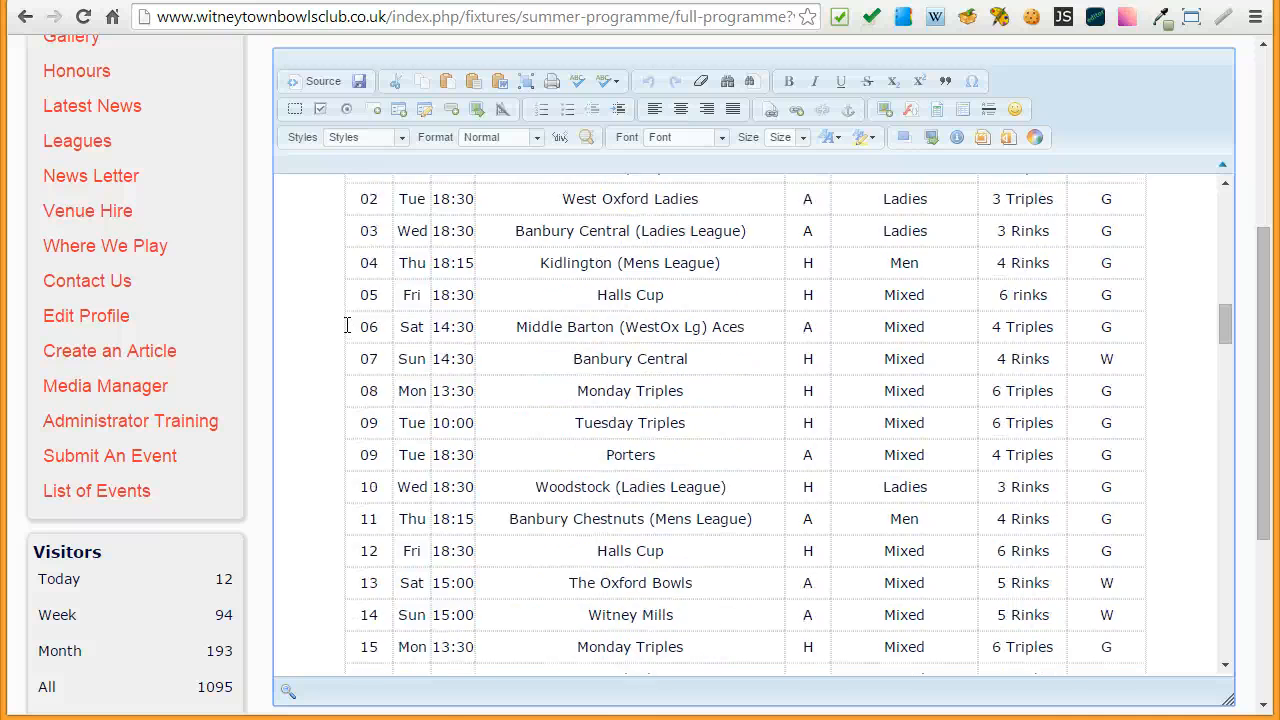
pyautogui.scroll(10, 346, 324)
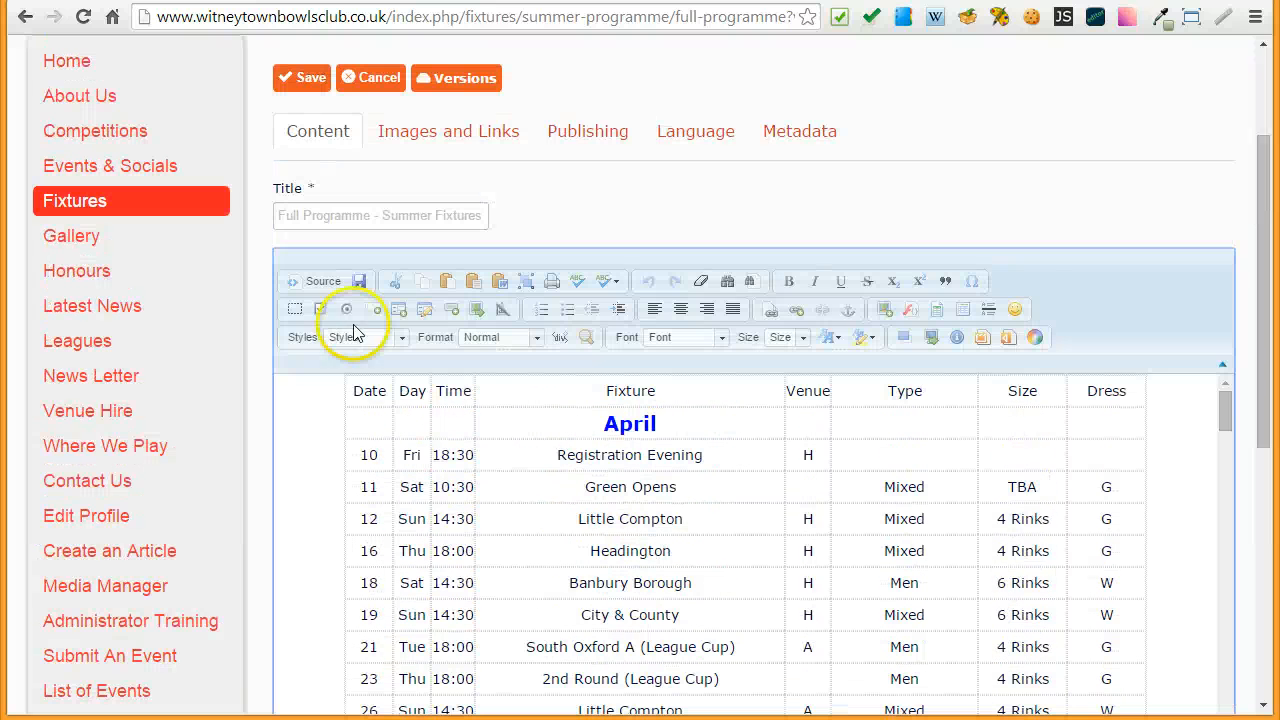
pyautogui.scroll(-2, 1248, 288)
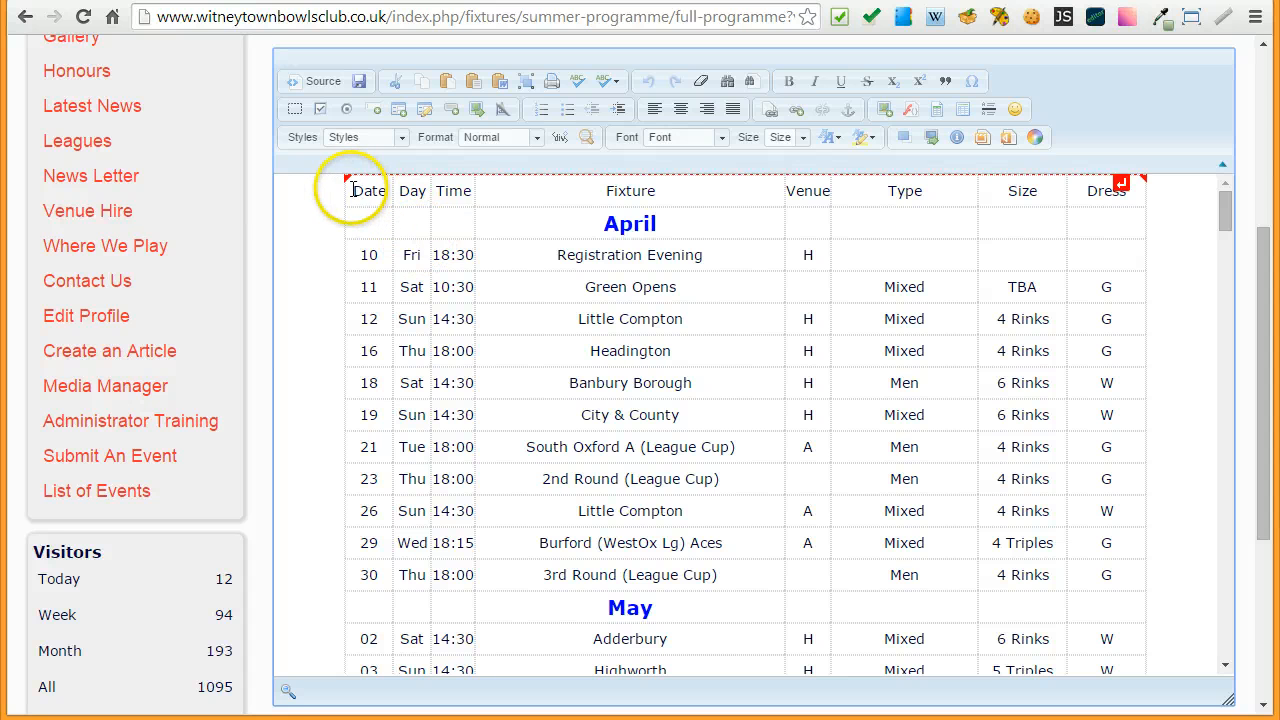
# Make the Date, Day, Time and Fixture column headings bold
pyautogui.moveTo(352, 190); pyautogui.dragTo(441, 190)
pyautogui.moveTo(550, 193); pyautogui.dragTo(1135, 190)
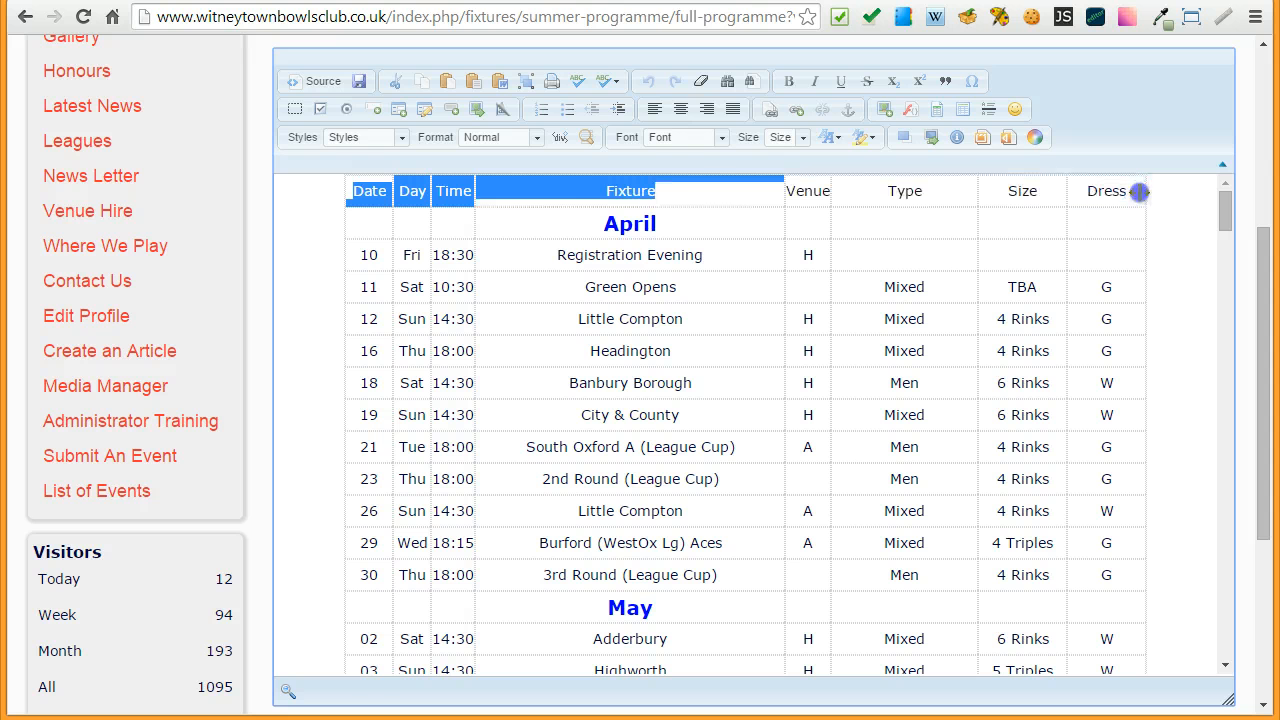
pyautogui.click(789, 84)
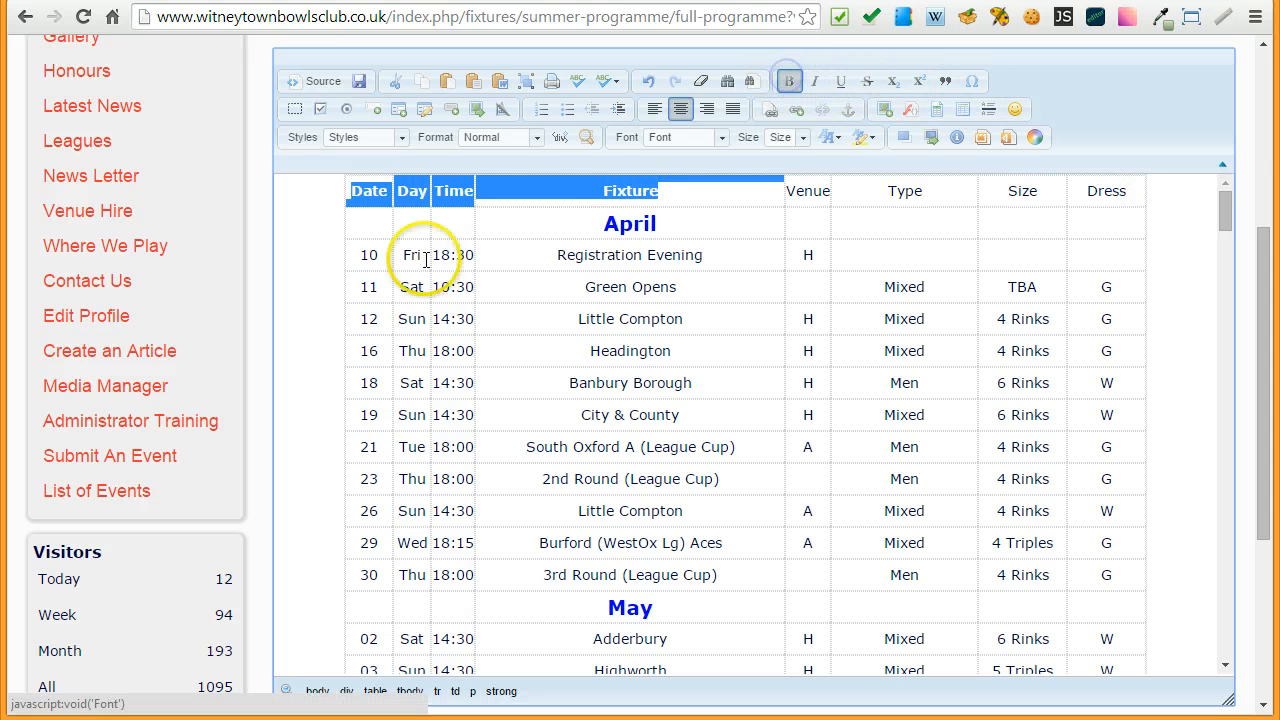
pyautogui.click(314, 271)
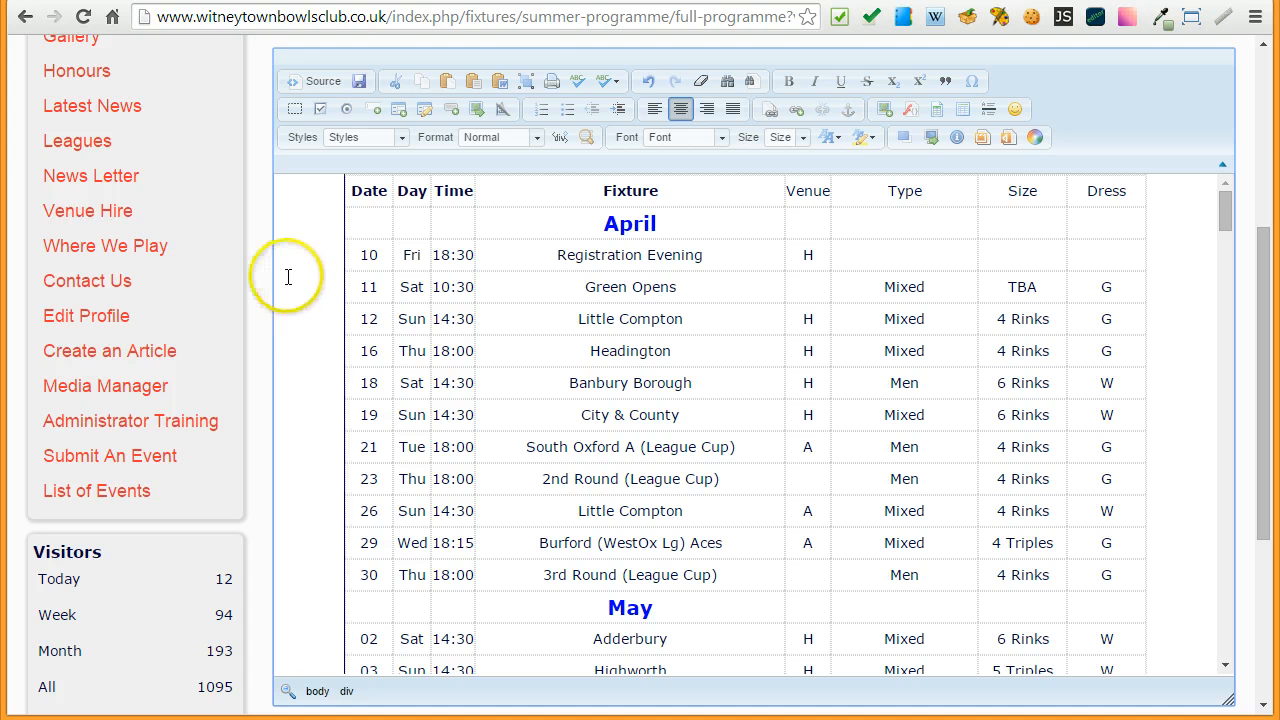
# Convert the article's entire content to the Normal (DIV) paragraph format
pyautogui.click(527, 84)
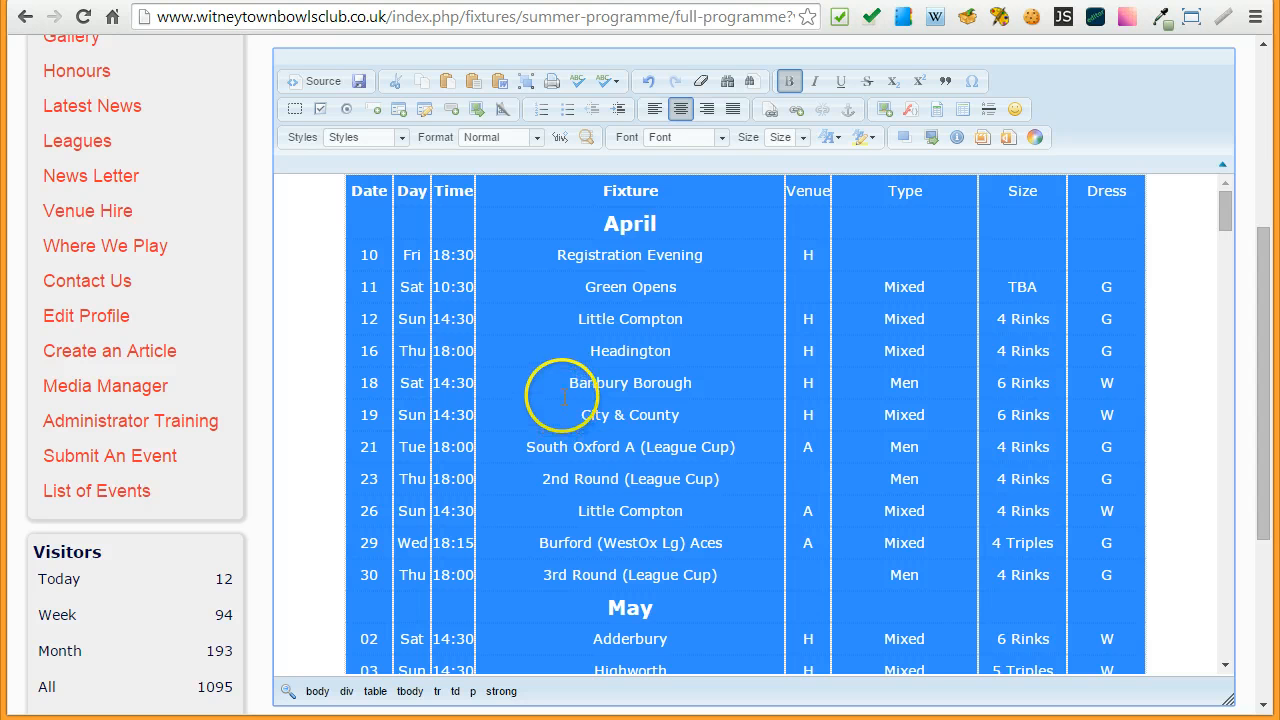
pyautogui.click(536, 140)
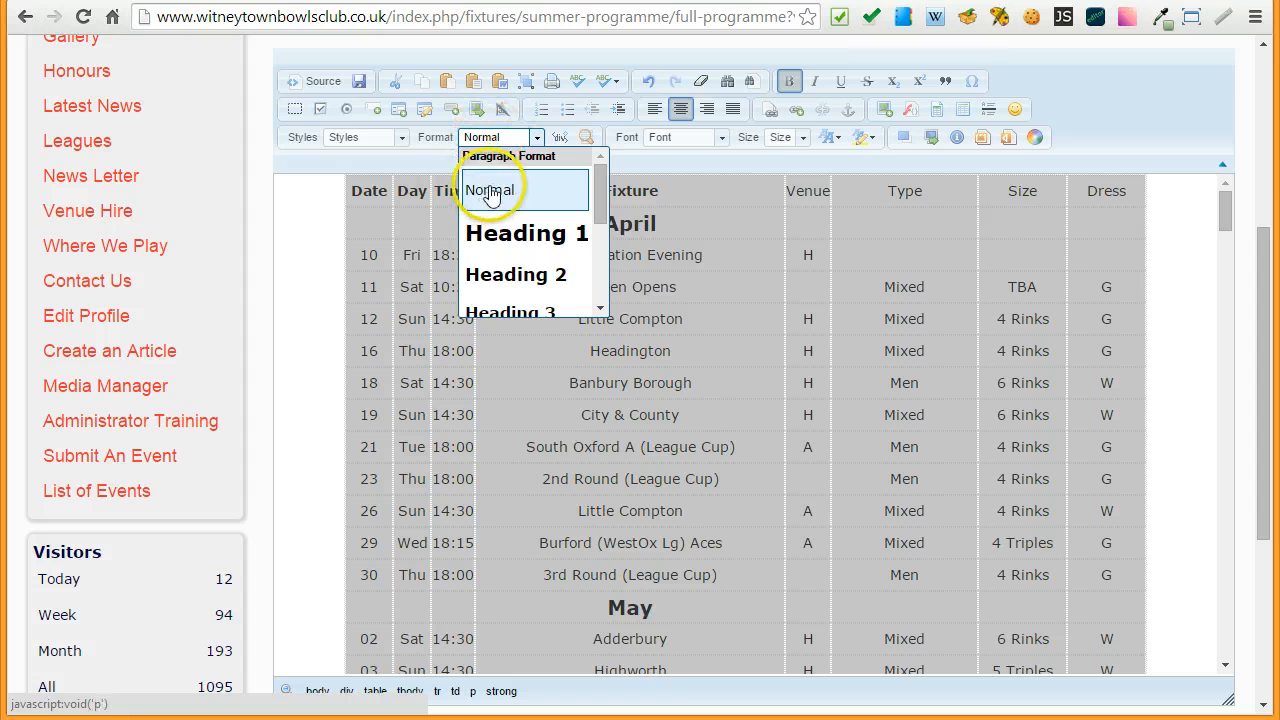
pyautogui.moveTo(598, 192); pyautogui.dragTo(605, 303)
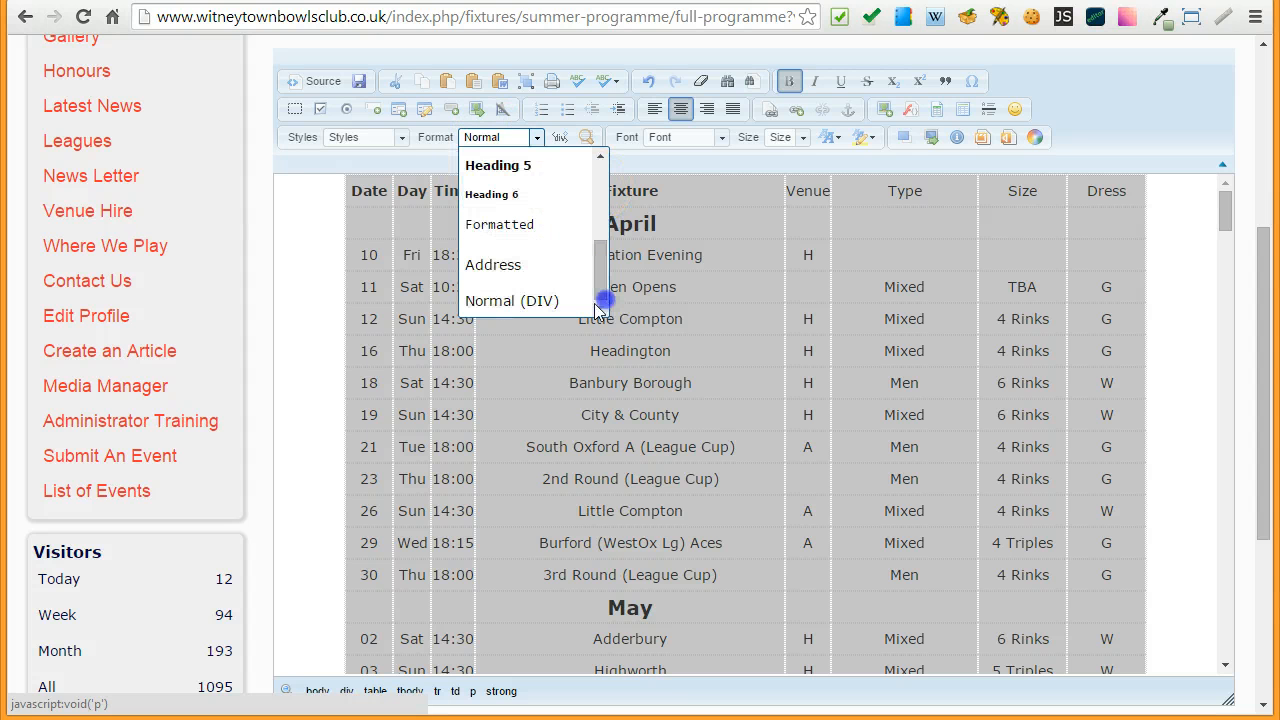
pyautogui.click(492, 308)
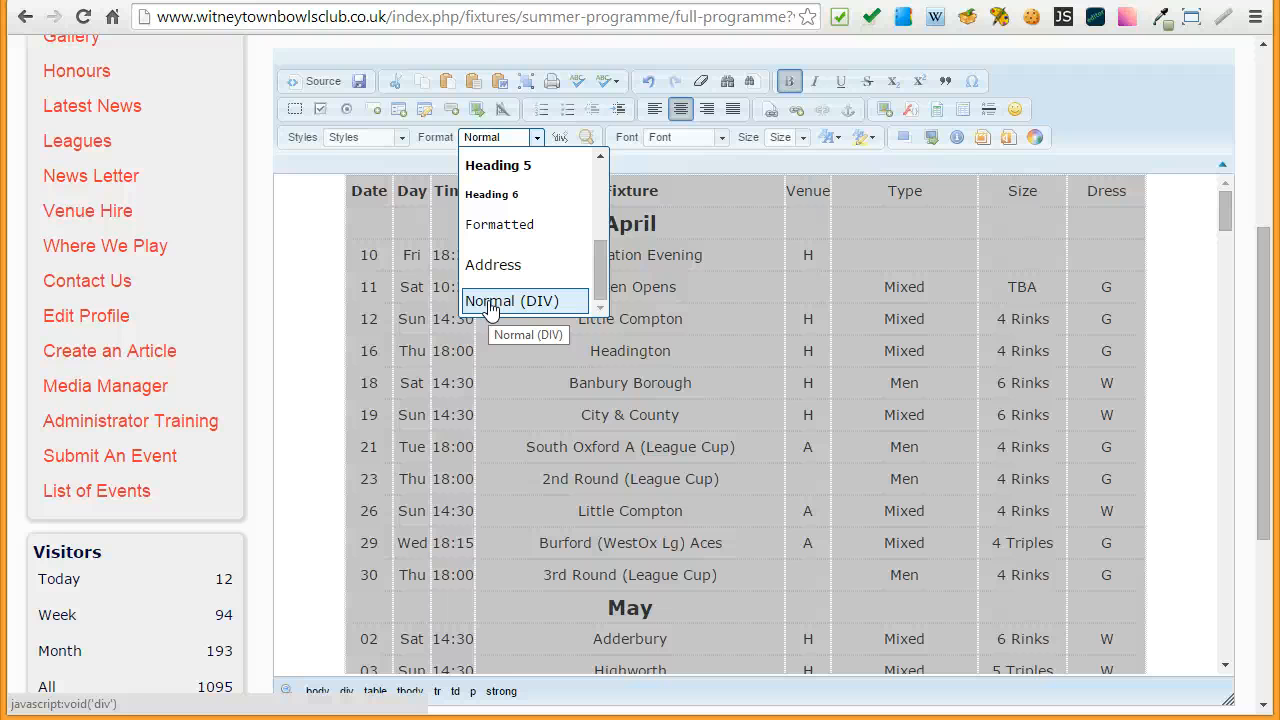
pyautogui.click(491, 304)
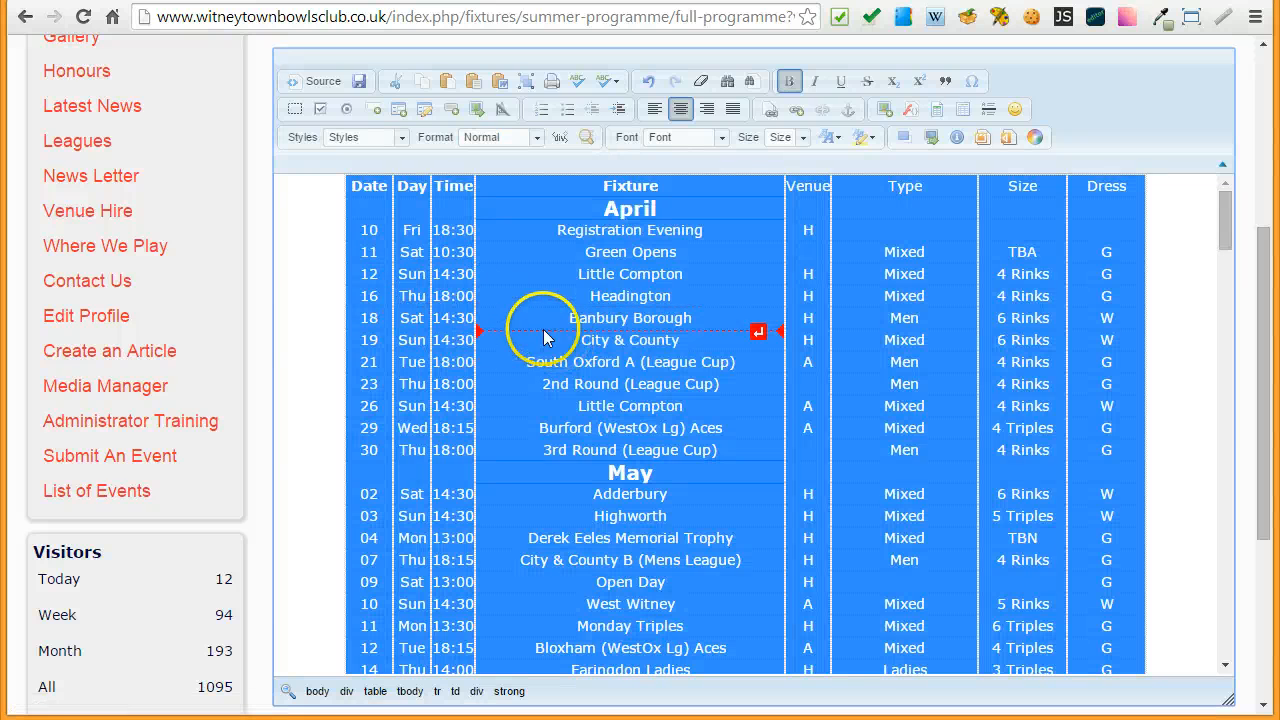
pyautogui.click(316, 277)
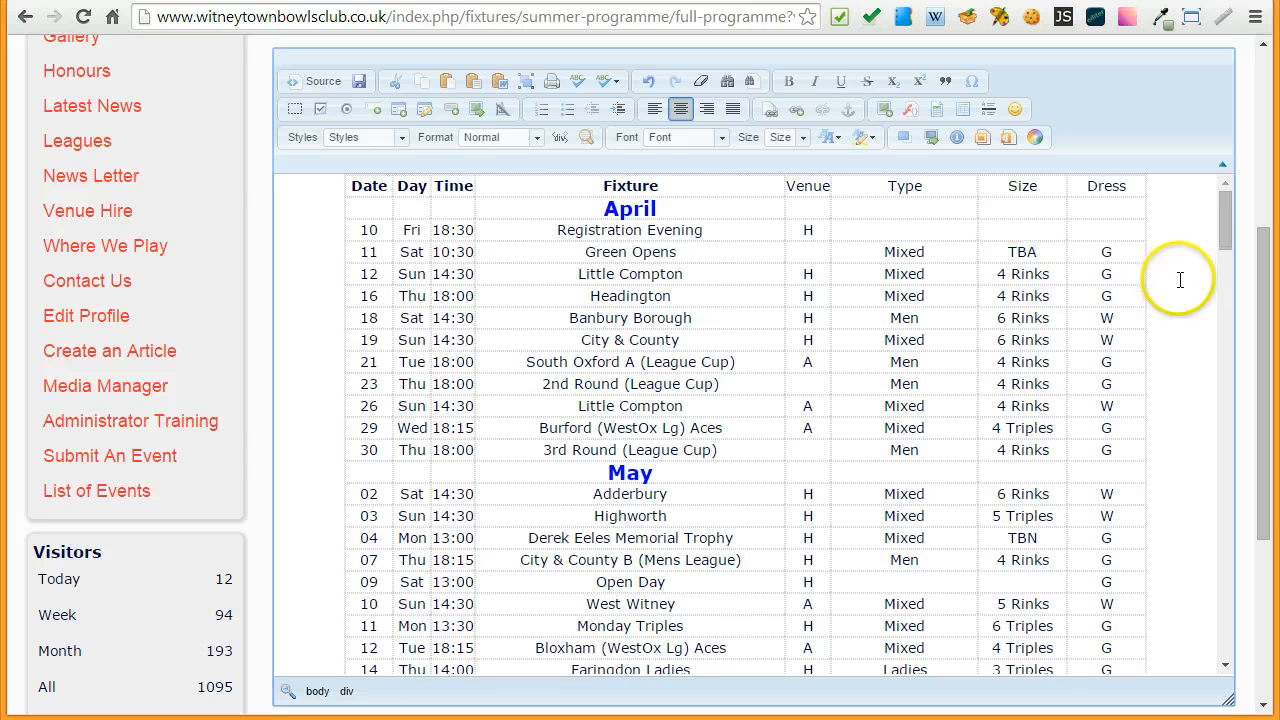
# Delete the blank lines and the small empty table below the February 2016 fixture at the end of the article
pyautogui.scroll(-3, 1175, 282)
pyautogui.scroll(-5, 1176, 283)
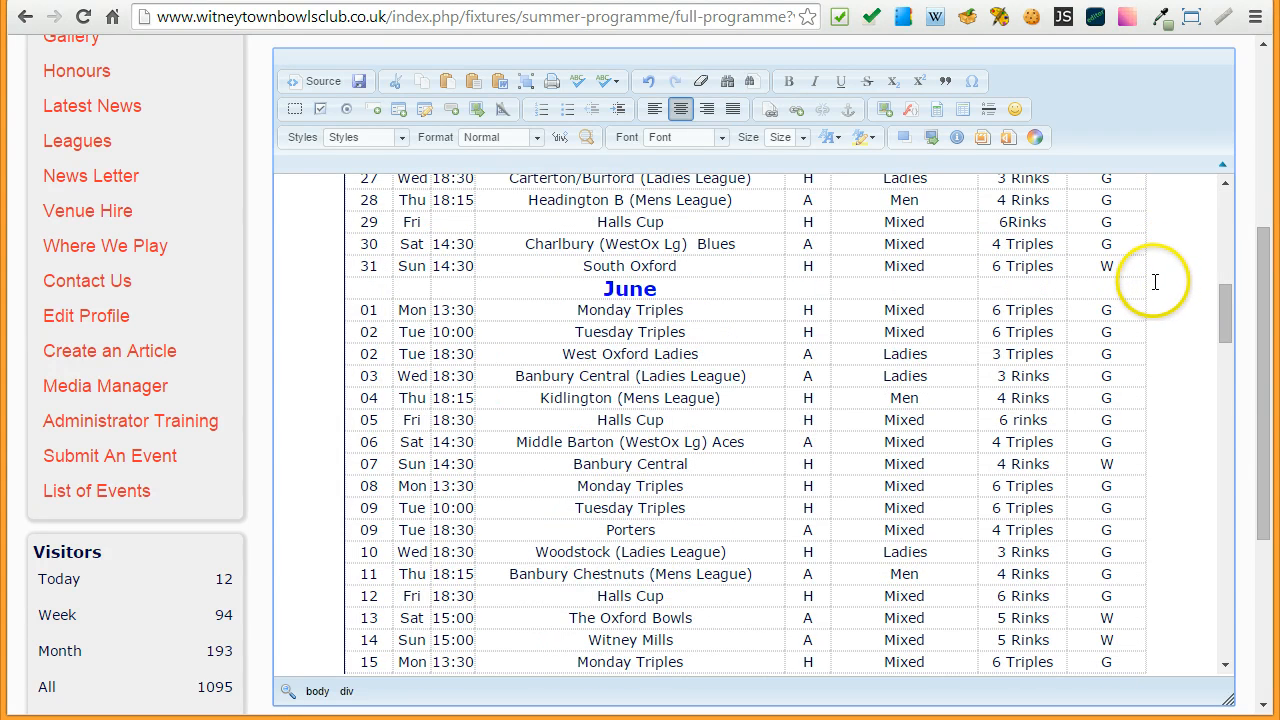
pyautogui.scroll(-7, 1160, 285)
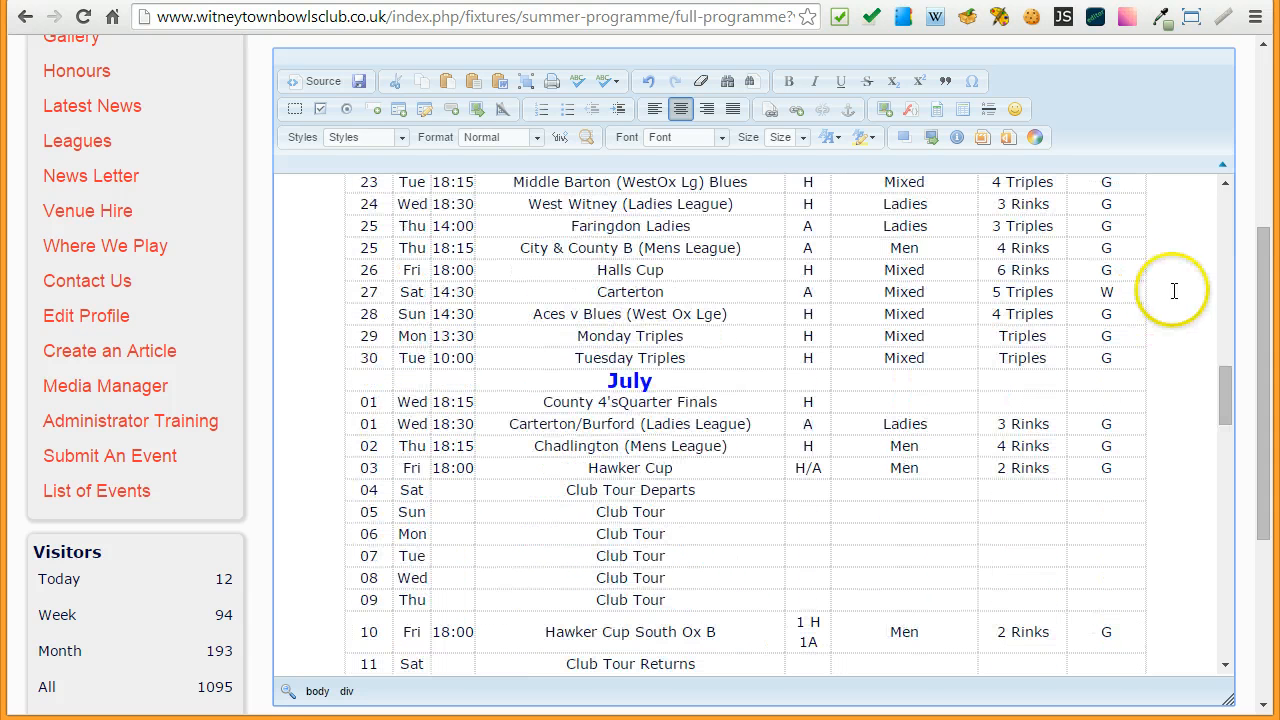
pyautogui.scroll(-8, 1176, 291)
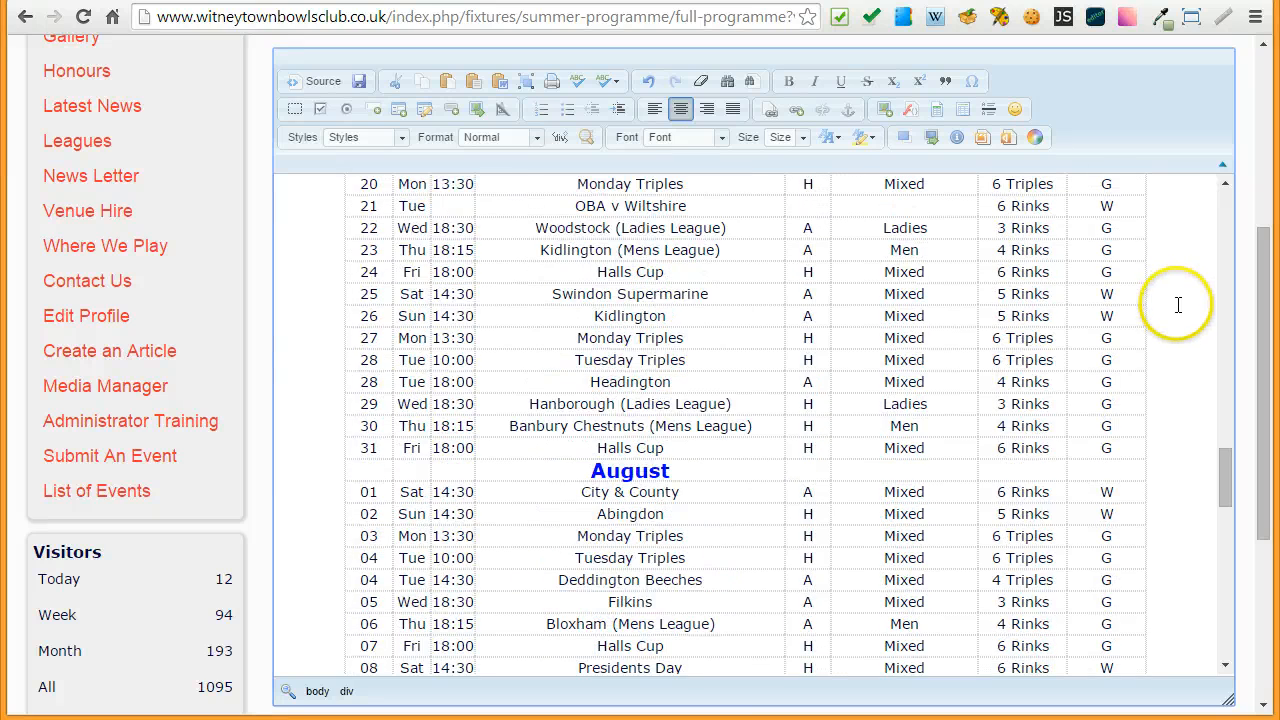
pyautogui.scroll(-6, 1178, 305)
pyautogui.scroll(-10, 1184, 326)
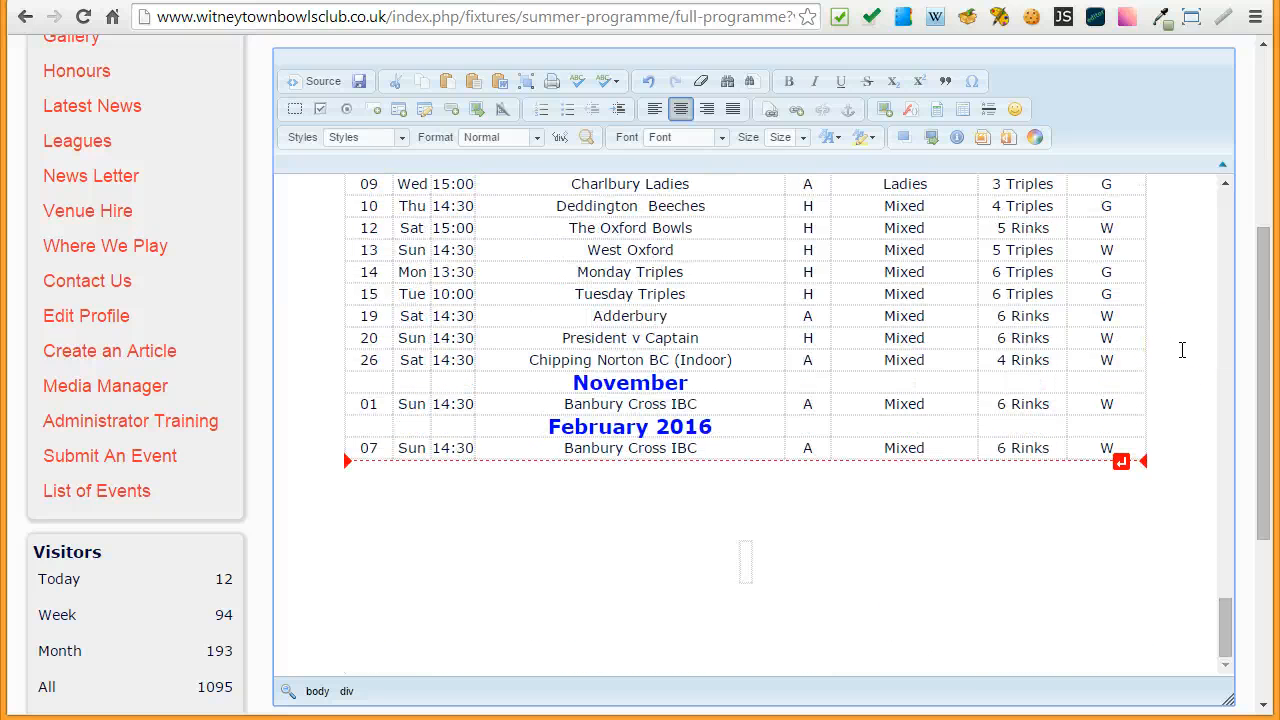
pyautogui.click(777, 594)
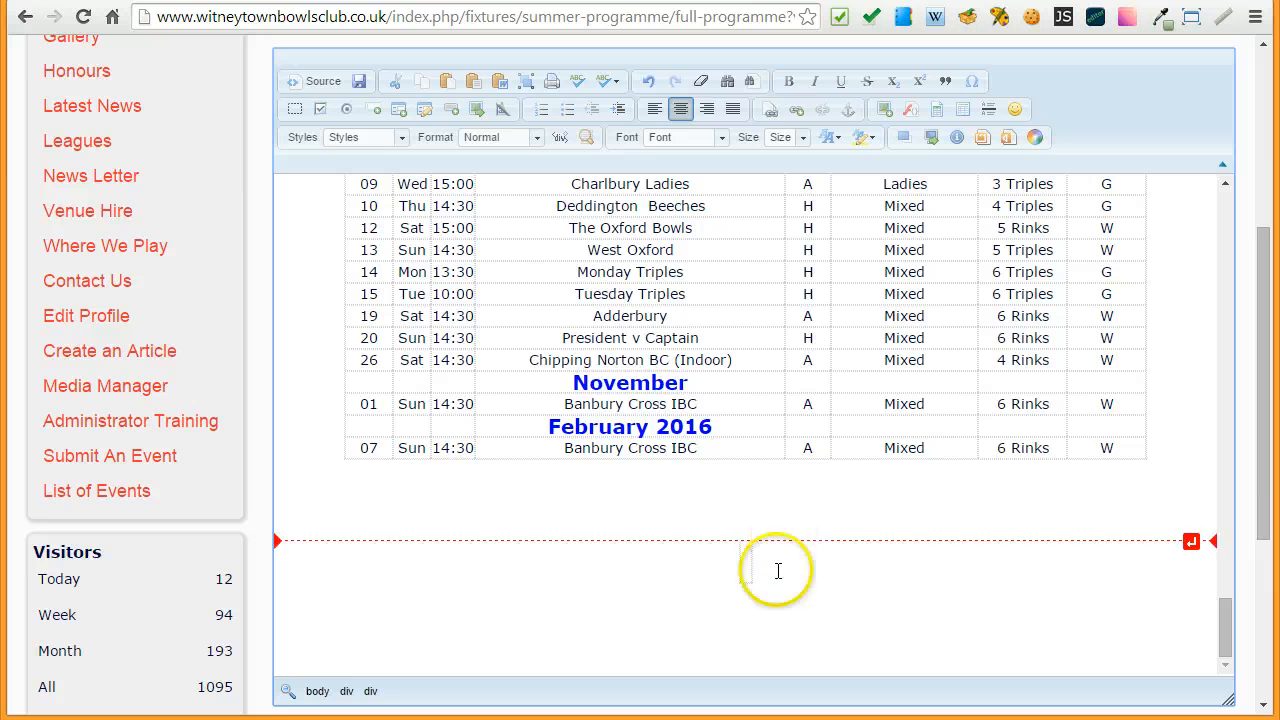
pyautogui.click(787, 615)
pyautogui.scroll(-3, 929, 586)
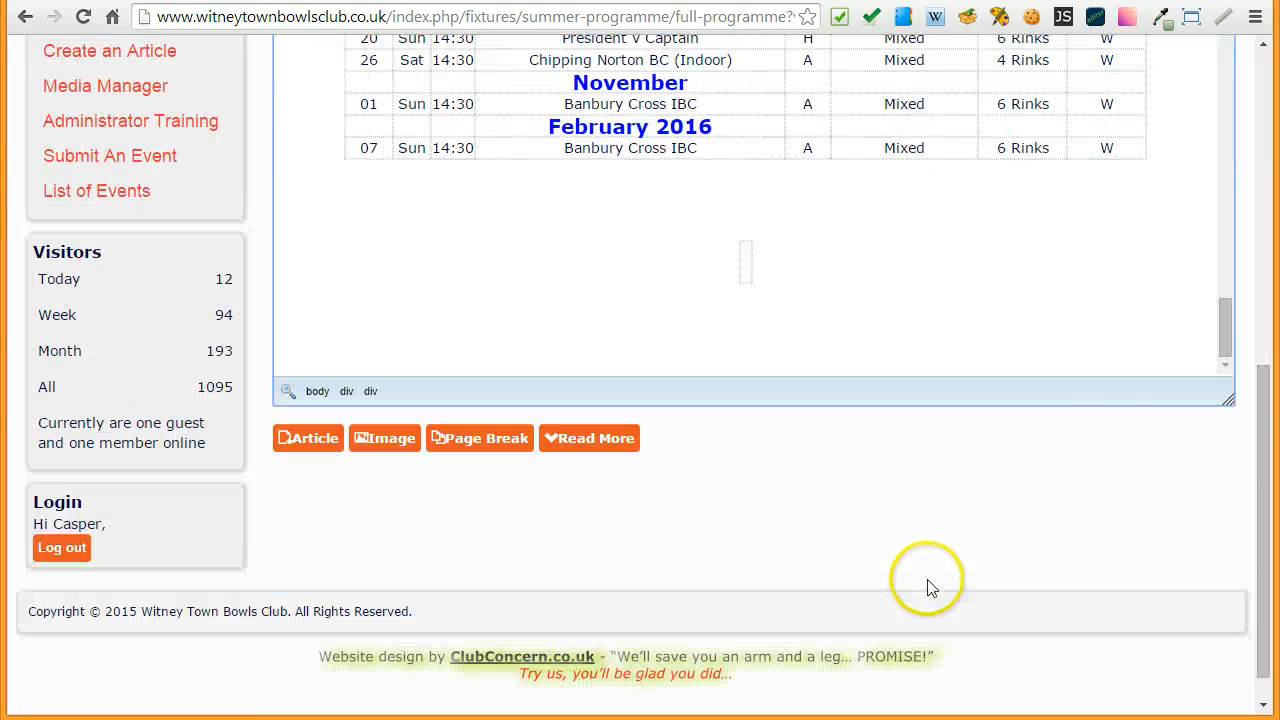
pyautogui.scroll(2, 1245, 400)
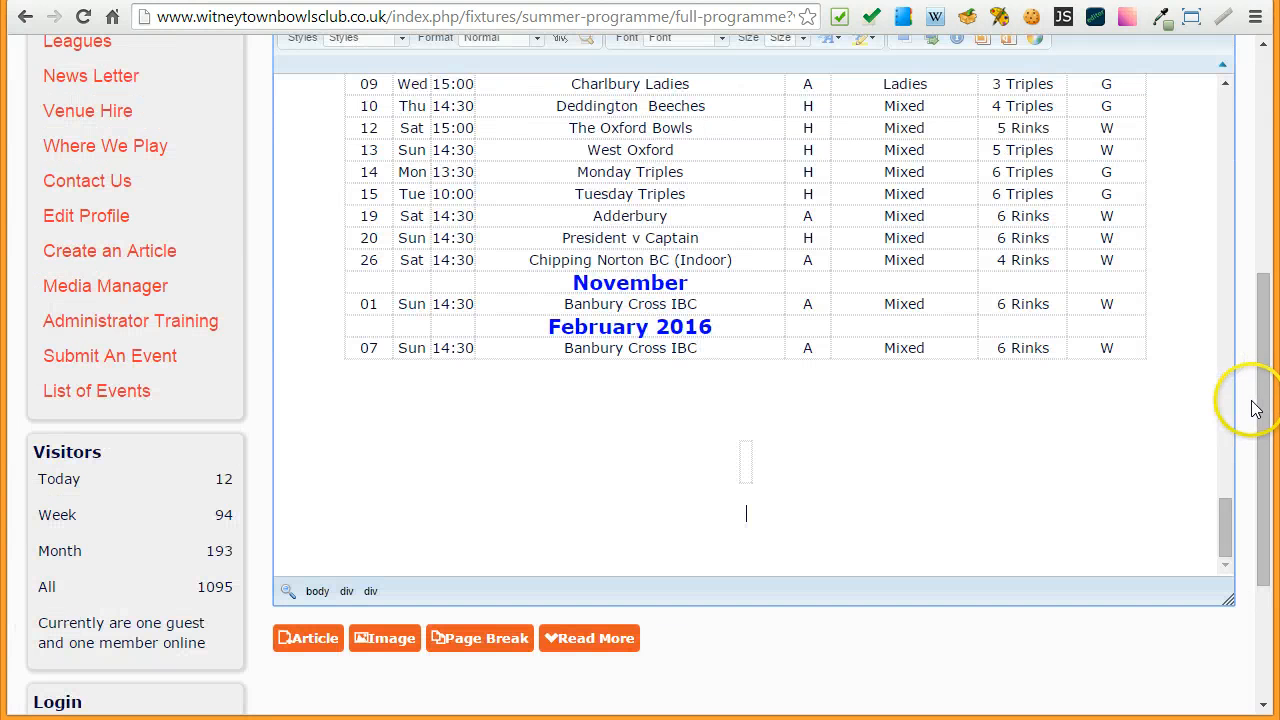
pyautogui.click(911, 528)
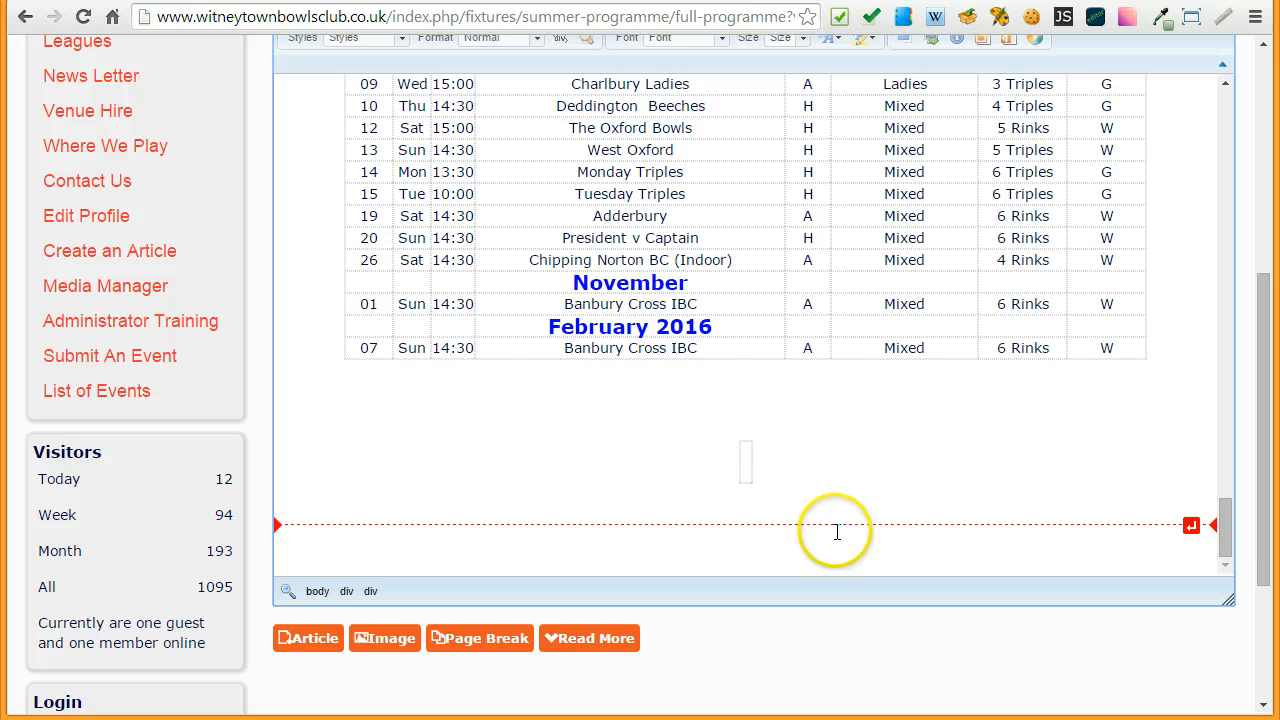
pyautogui.press('BackSpace')
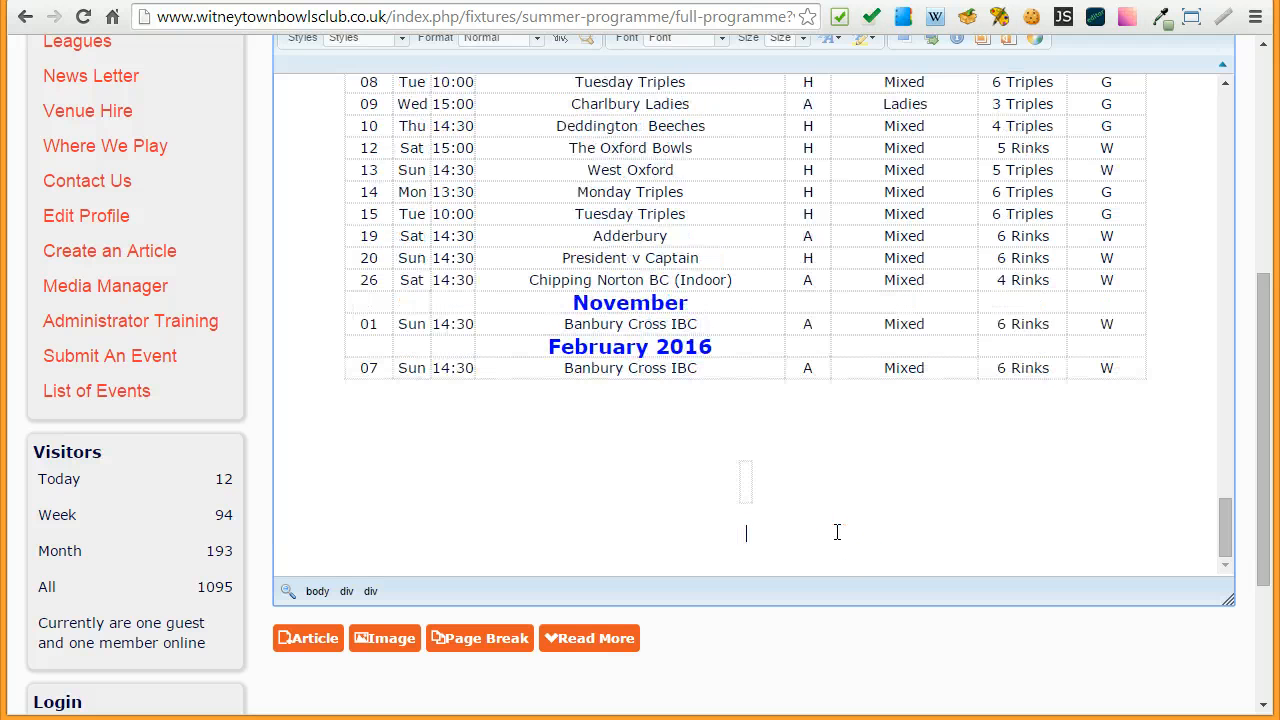
pyautogui.press('BackSpace')
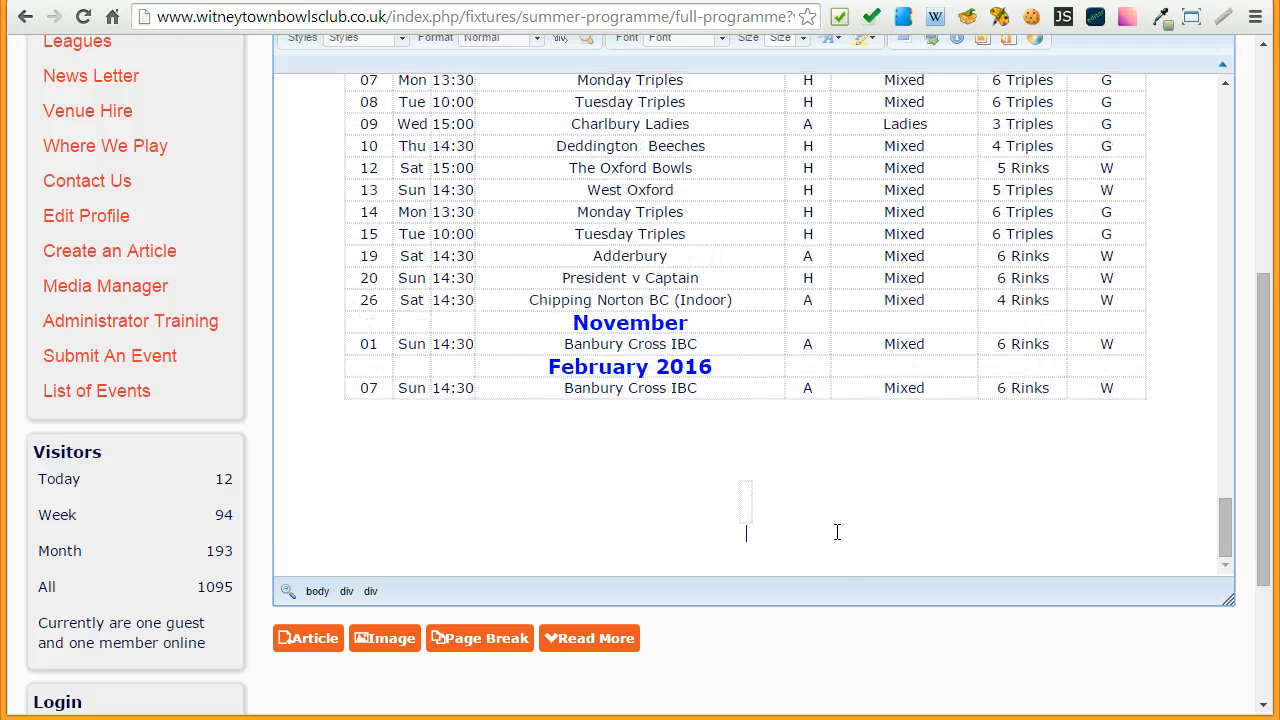
pyautogui.press('BackSpace')
pyautogui.press('BackSpace')
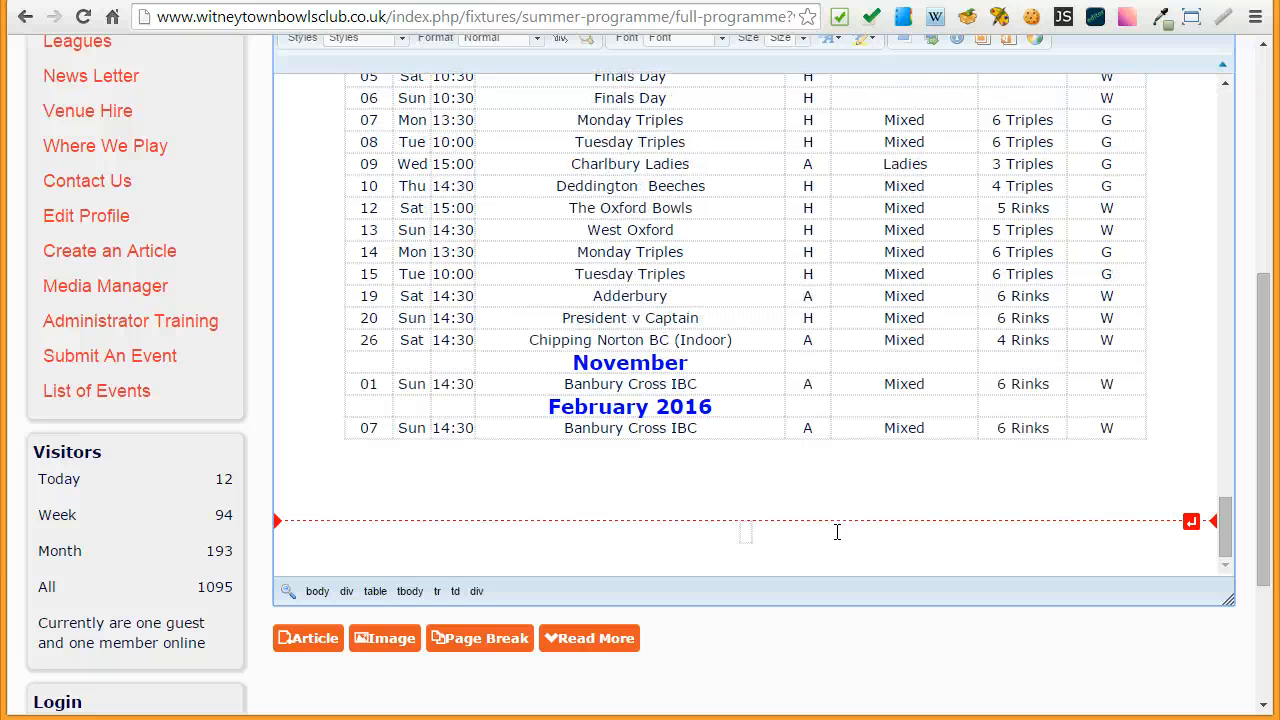
pyautogui.press('BackSpace')
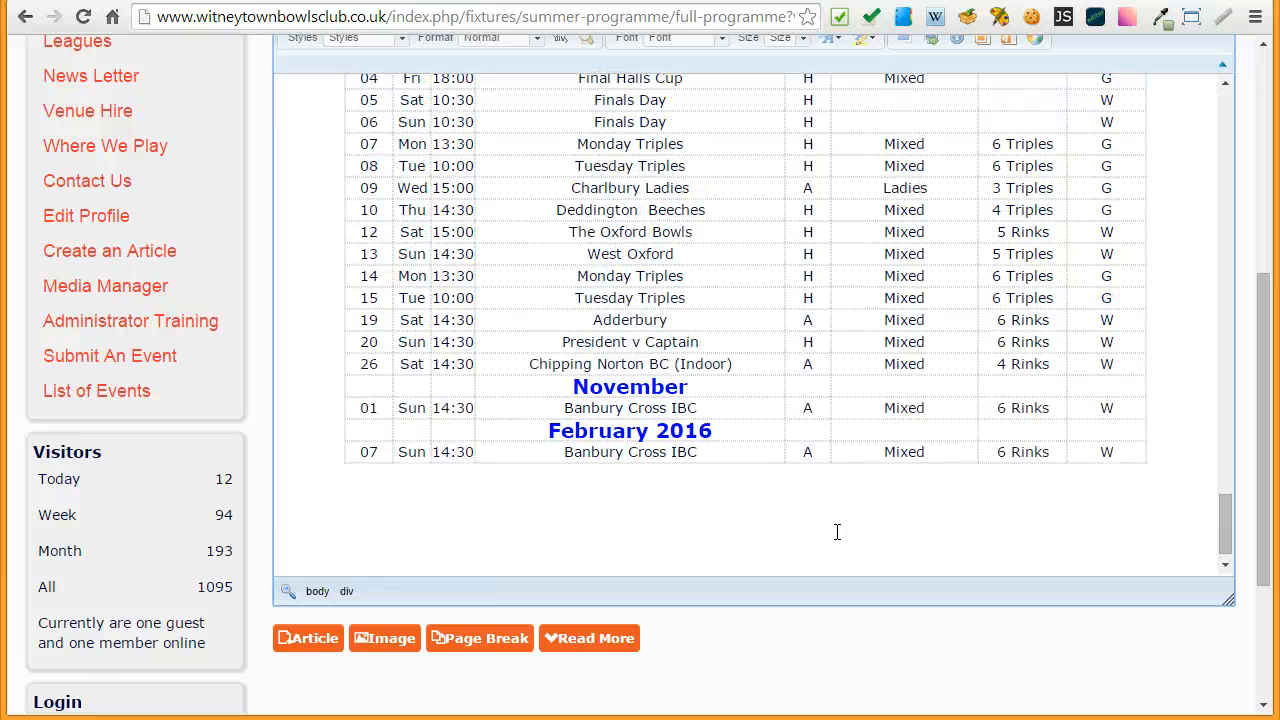
pyautogui.press('BackSpace')
pyautogui.press('BackSpace')
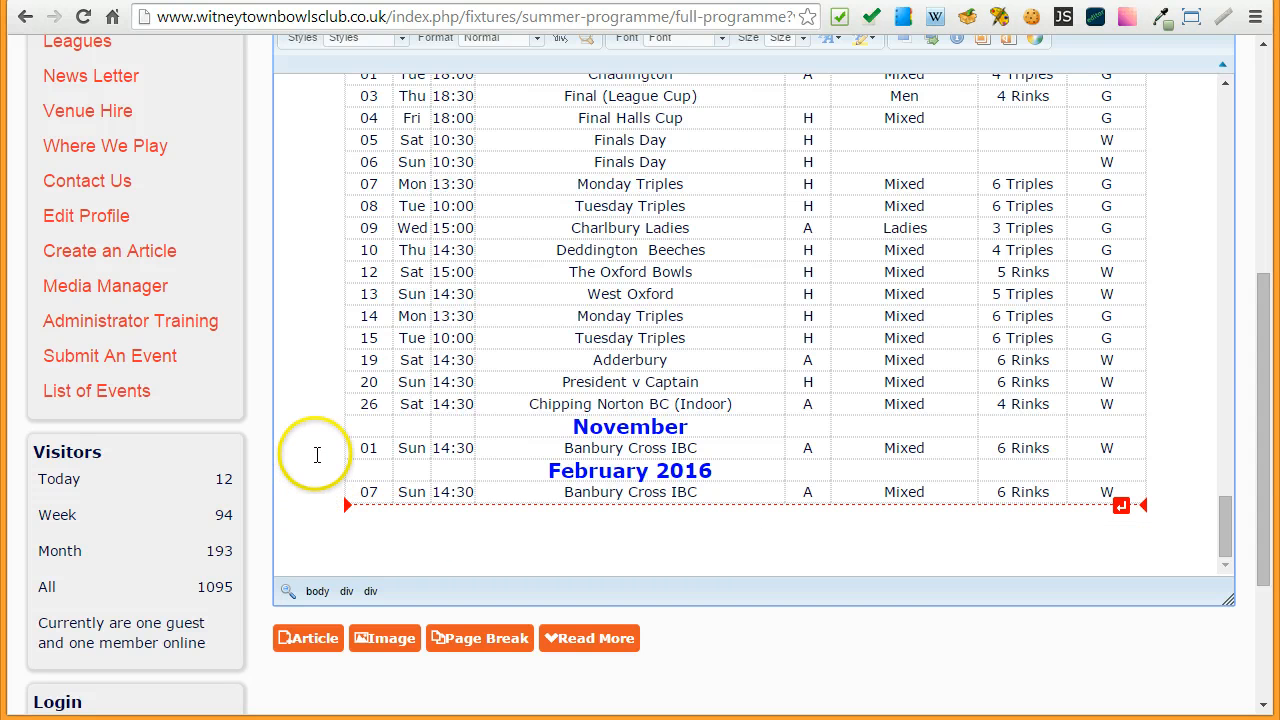
# Make the Venue, Type, Size and Dress column headings of the fixtures table bold
pyautogui.scroll(5, 314, 455)
pyautogui.scroll(5, 327, 453)
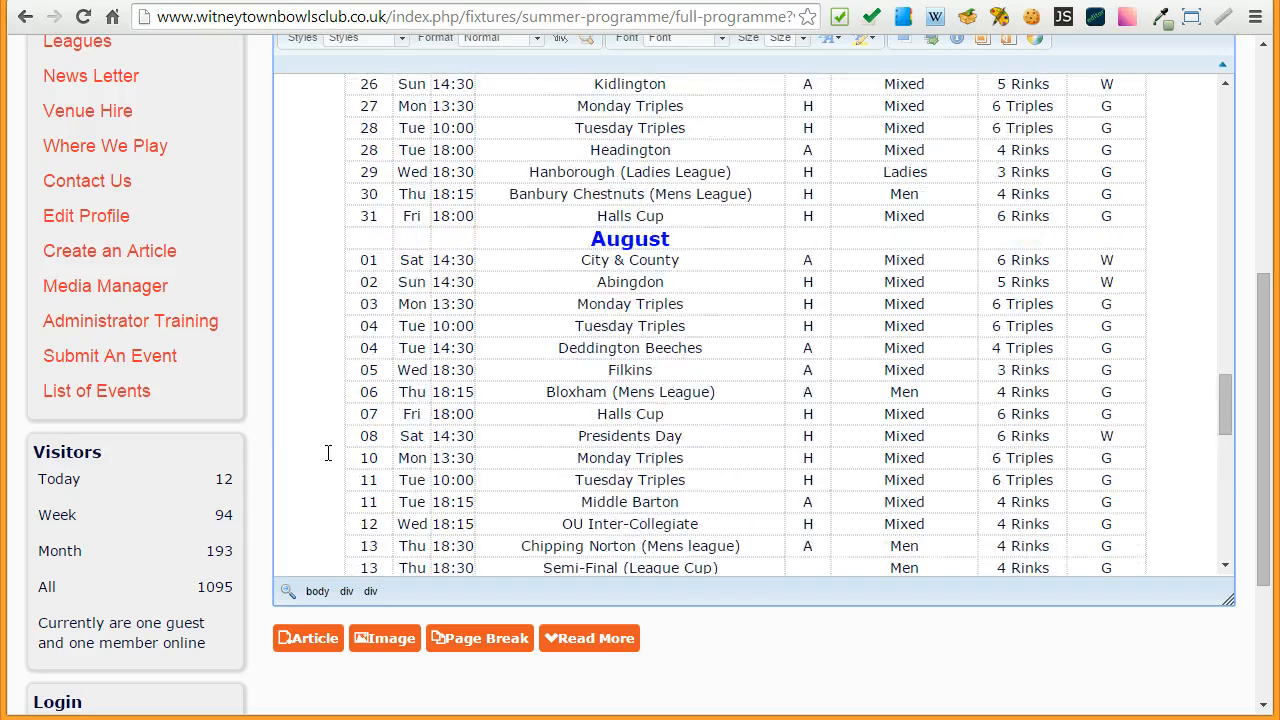
pyautogui.click(317, 409)
pyautogui.scroll(5, 316, 410)
pyautogui.scroll(10, 316, 410)
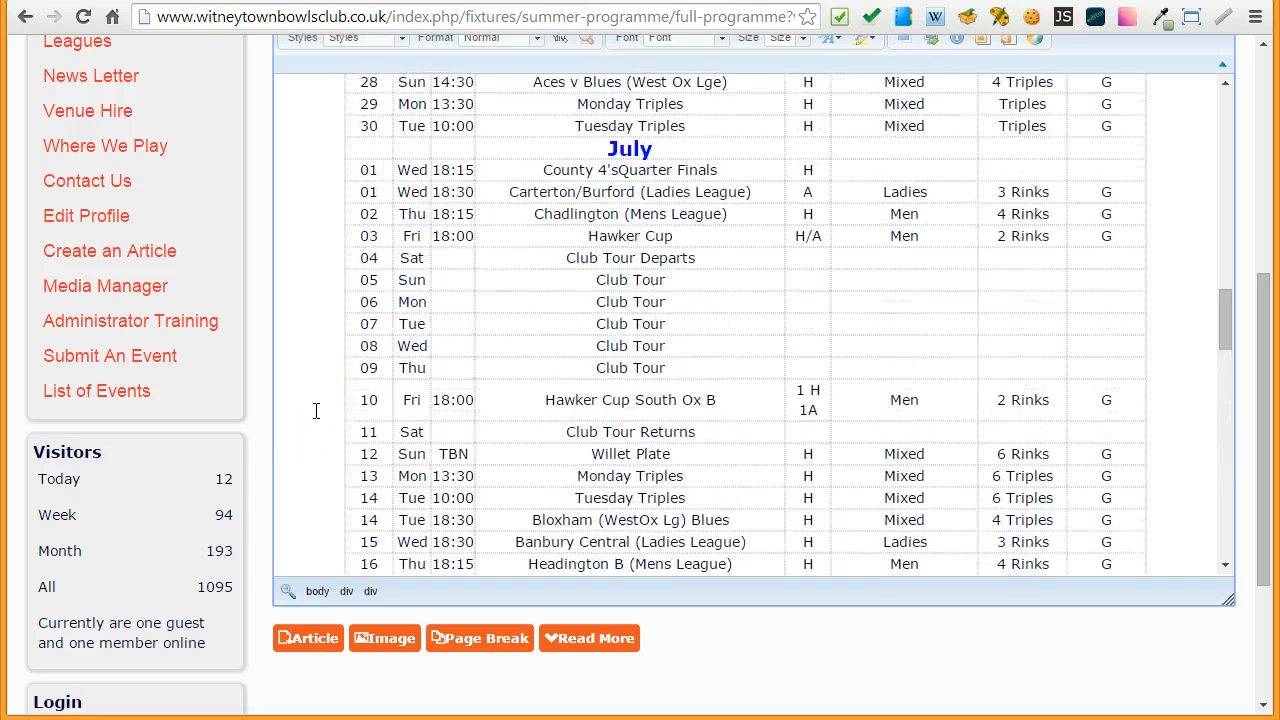
pyautogui.scroll(10, 318, 405)
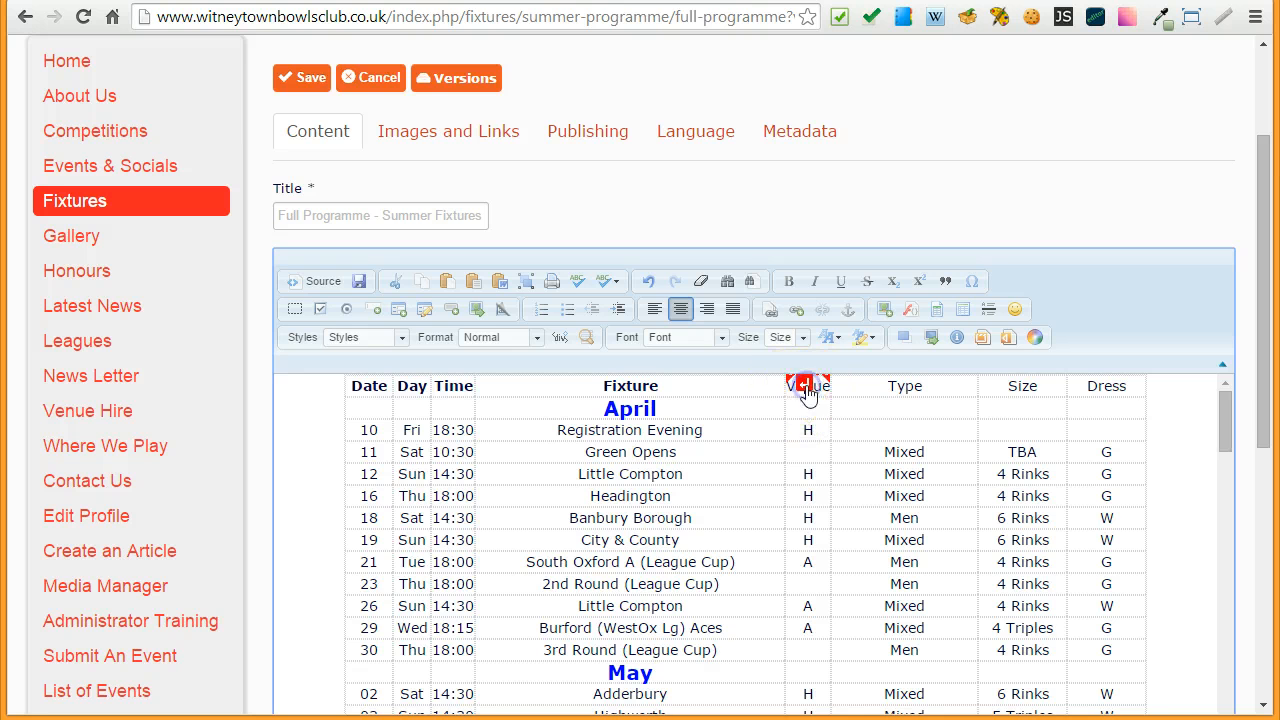
pyautogui.click(806, 394)
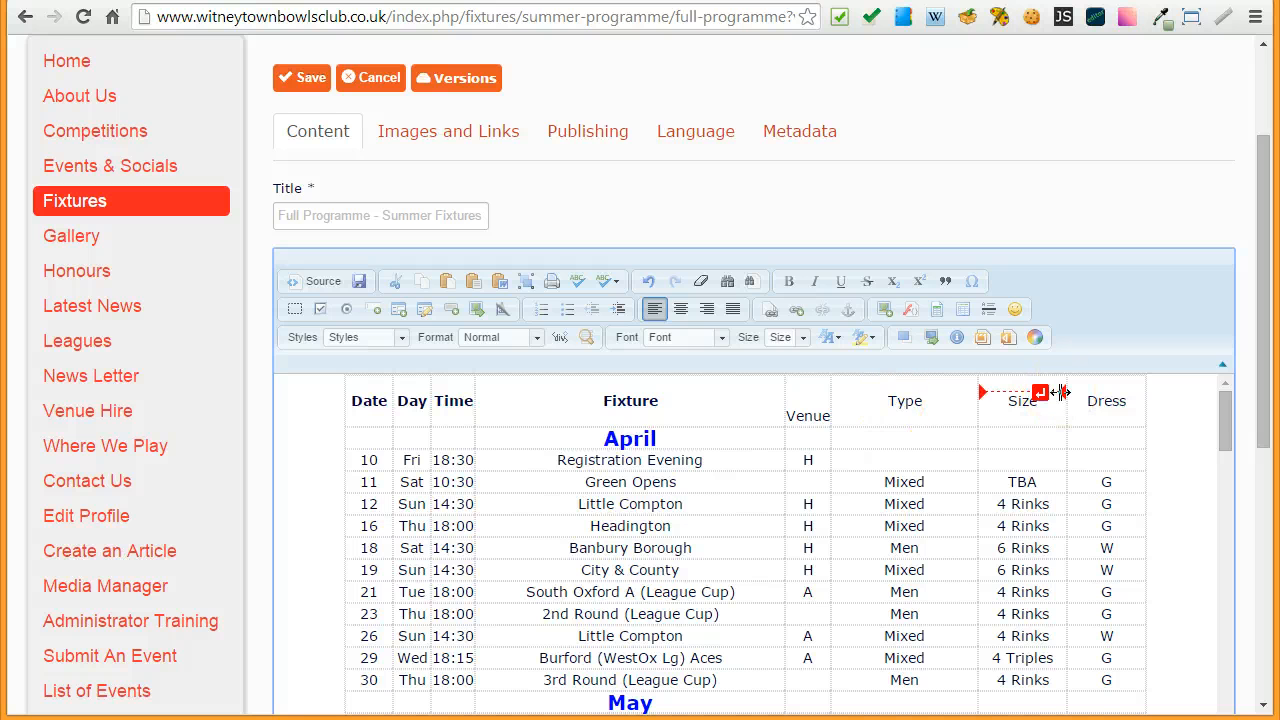
pyautogui.press('BackSpace')
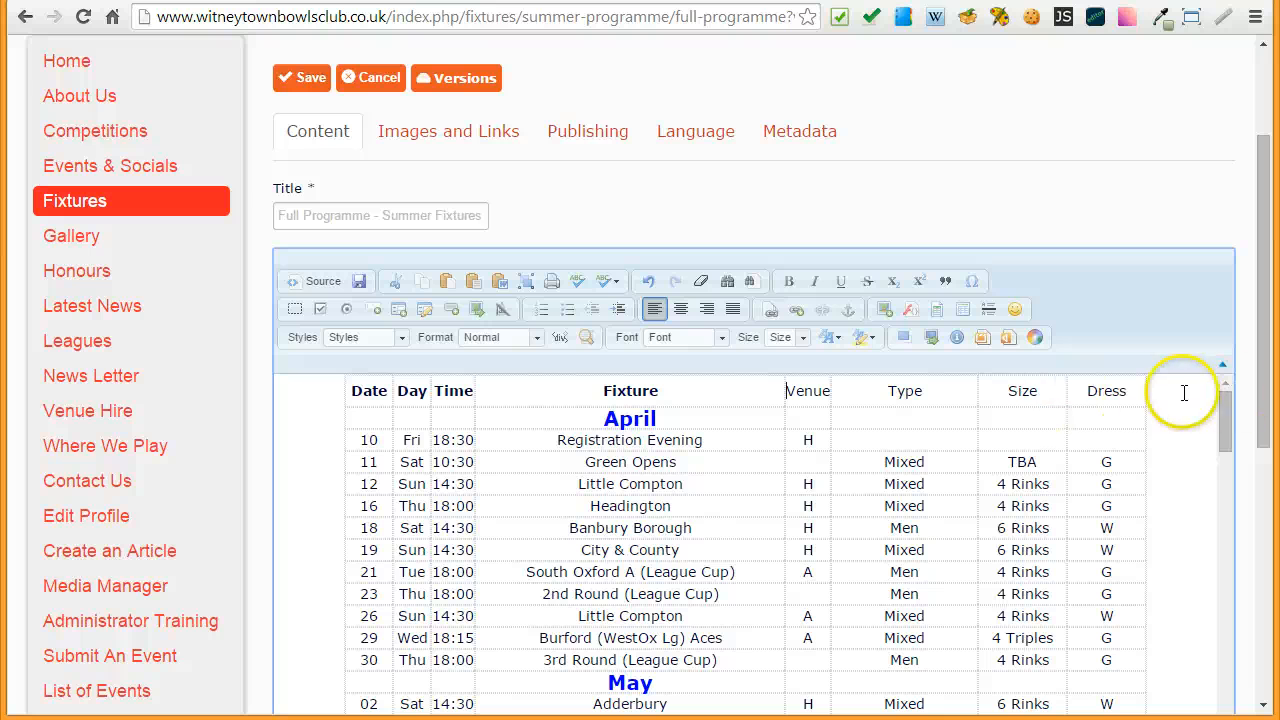
pyautogui.moveTo(1128, 391); pyautogui.dragTo(705, 308)
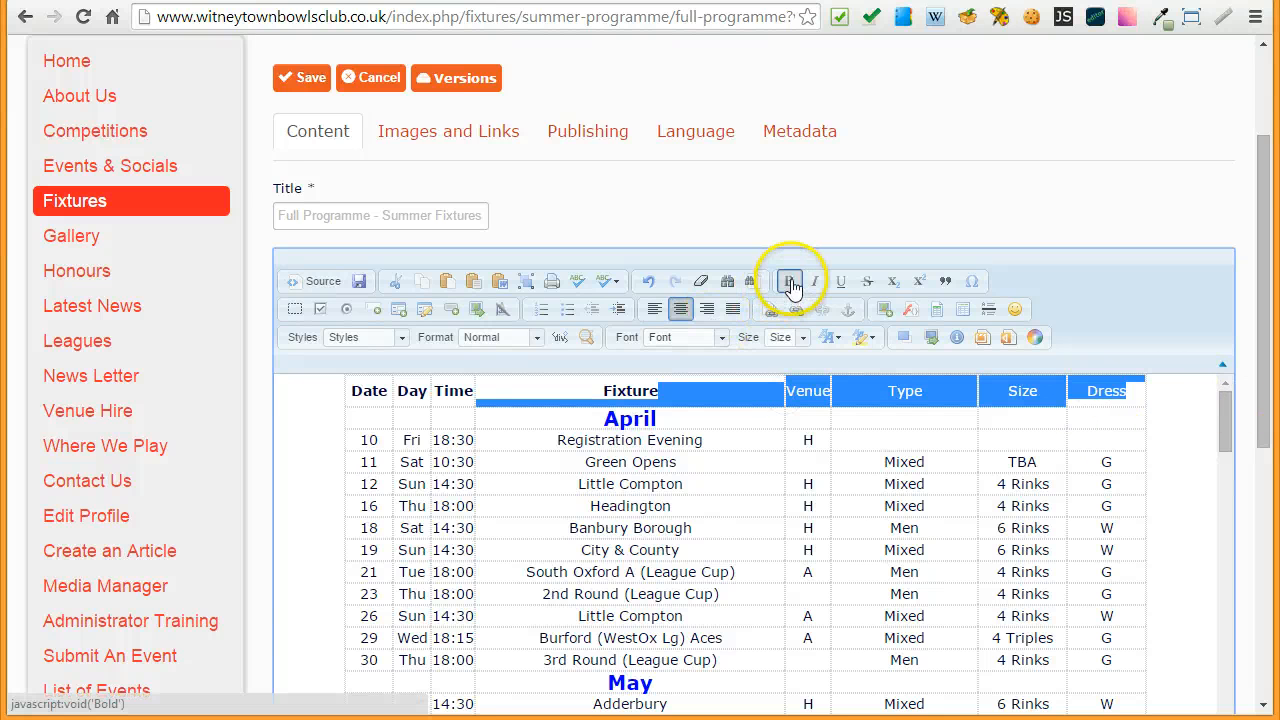
pyautogui.click(790, 283)
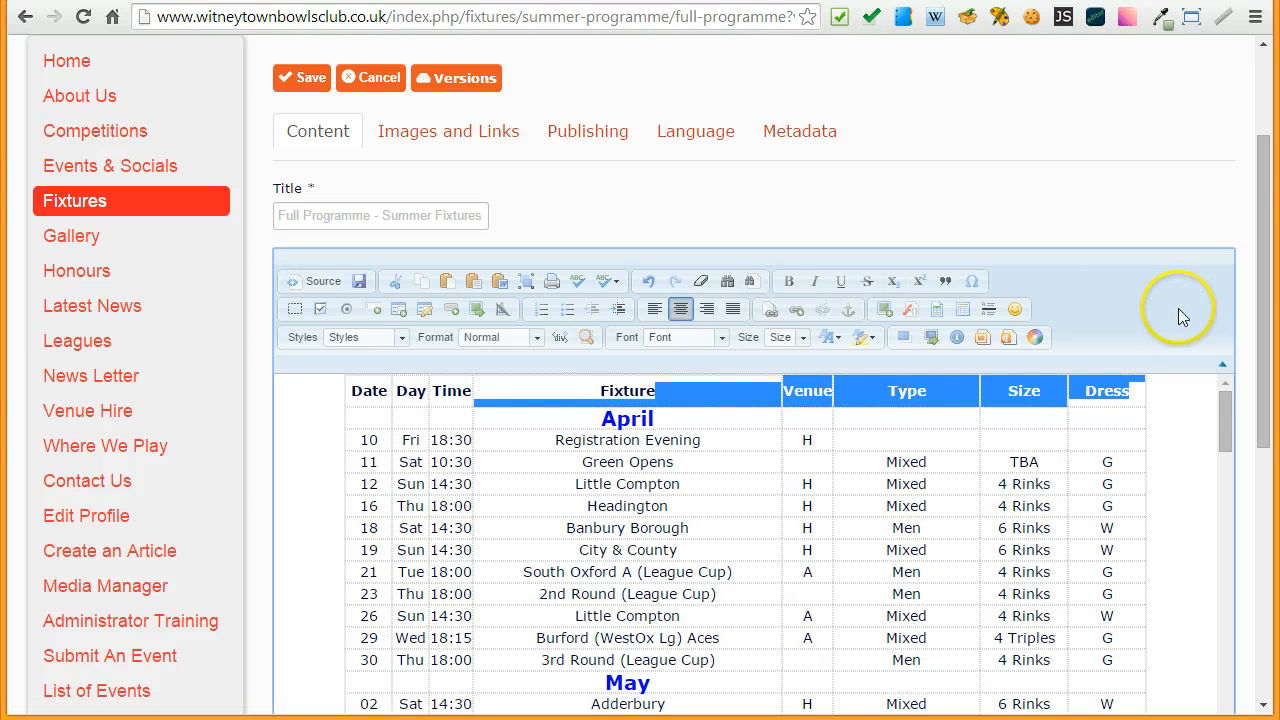
pyautogui.click(1200, 408)
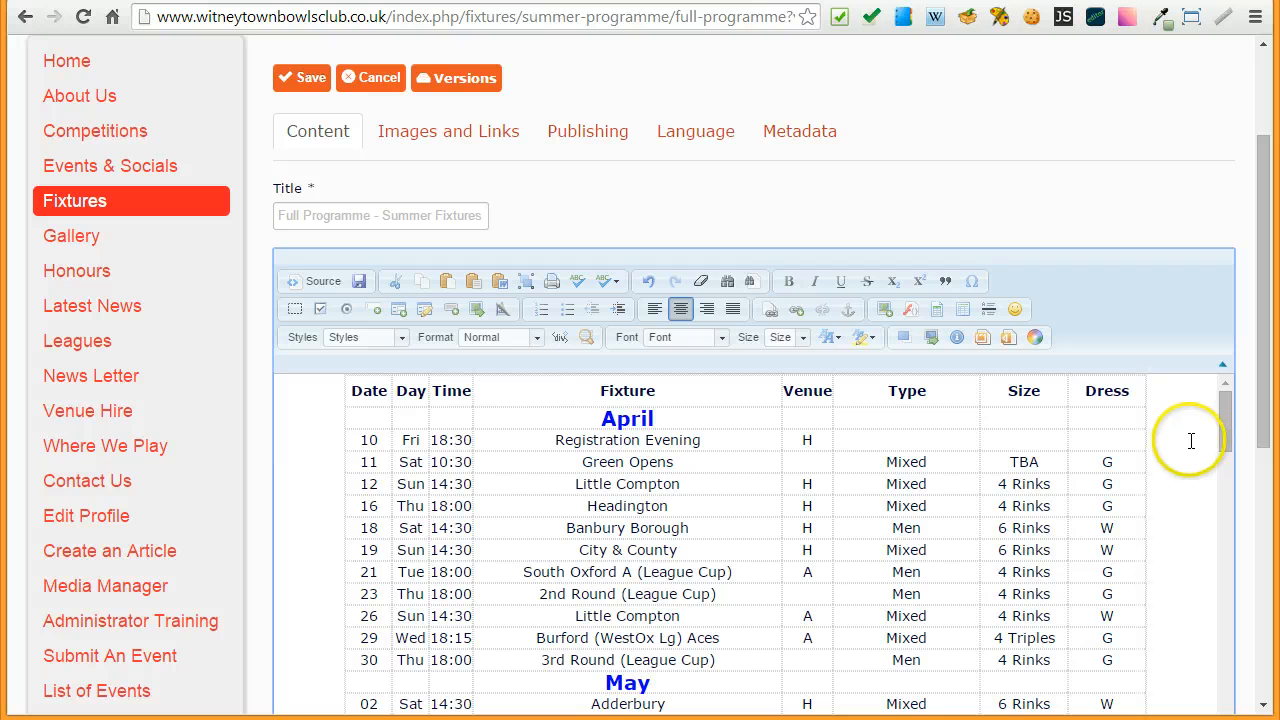
pyautogui.click(1191, 441)
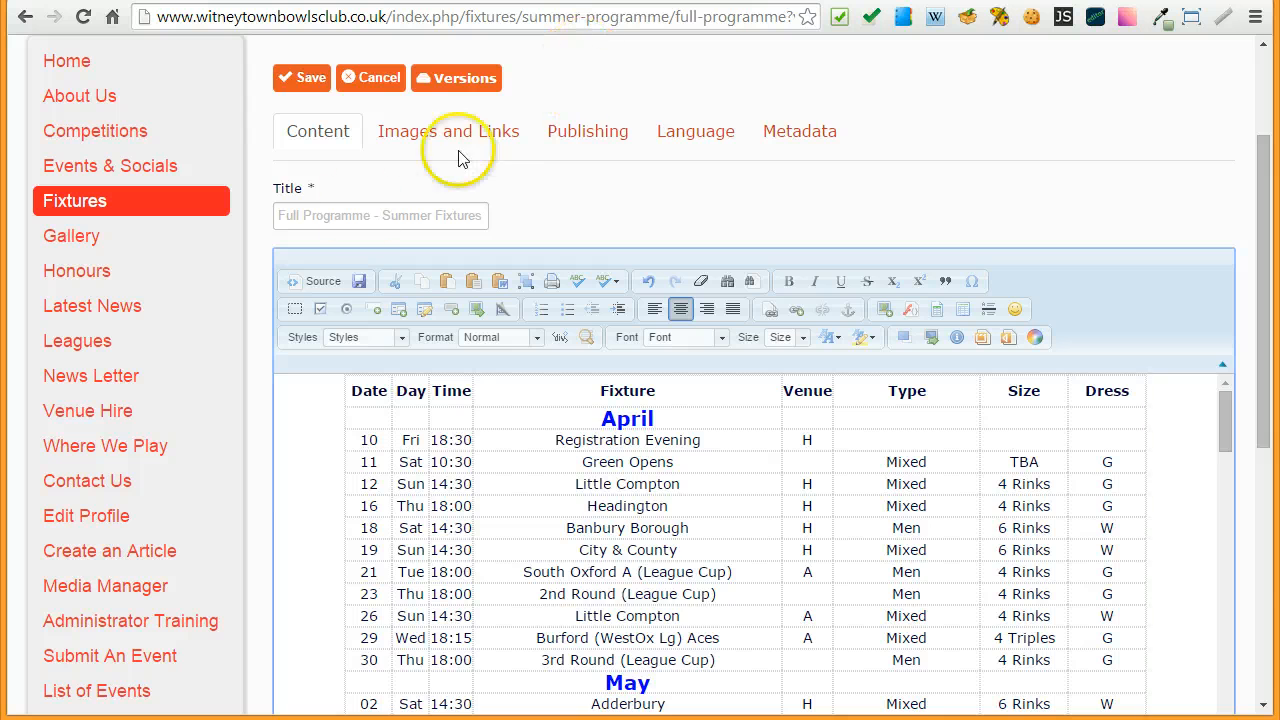
pyautogui.scroll(-3, 110, 415)
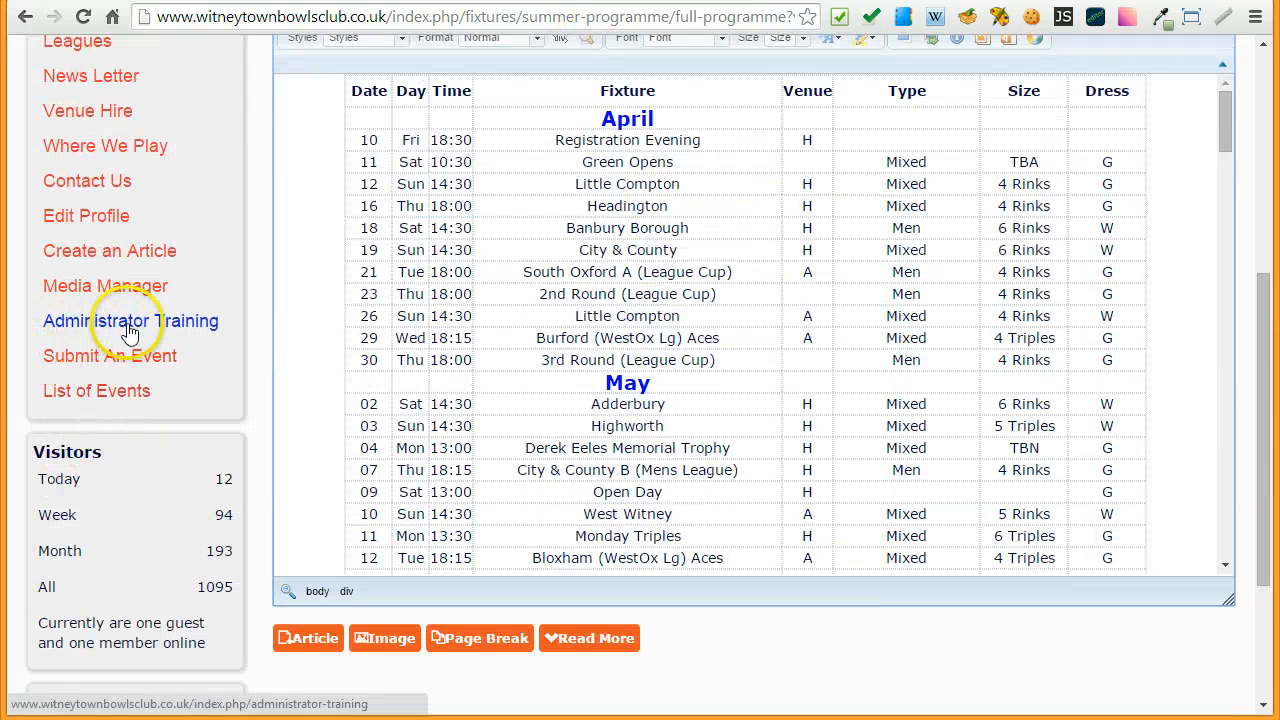
pyautogui.scroll(3, 1186, 251)
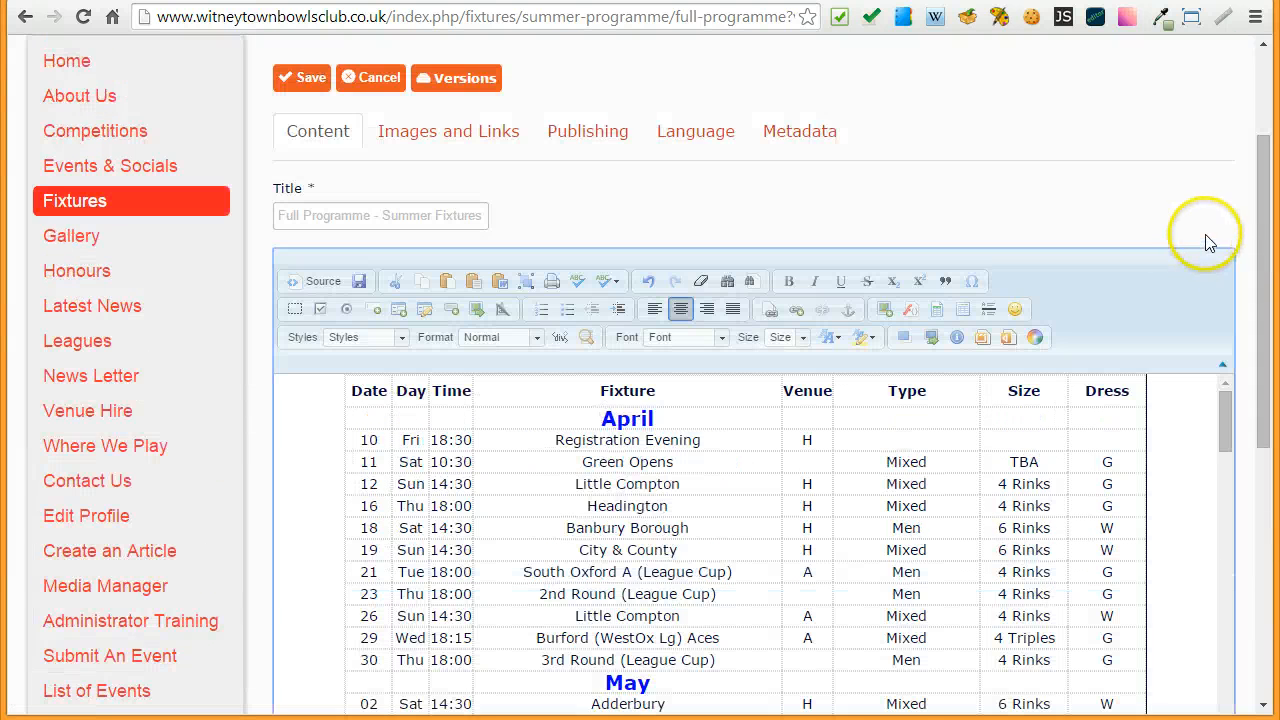
pyautogui.scroll(-2, 1240, 275)
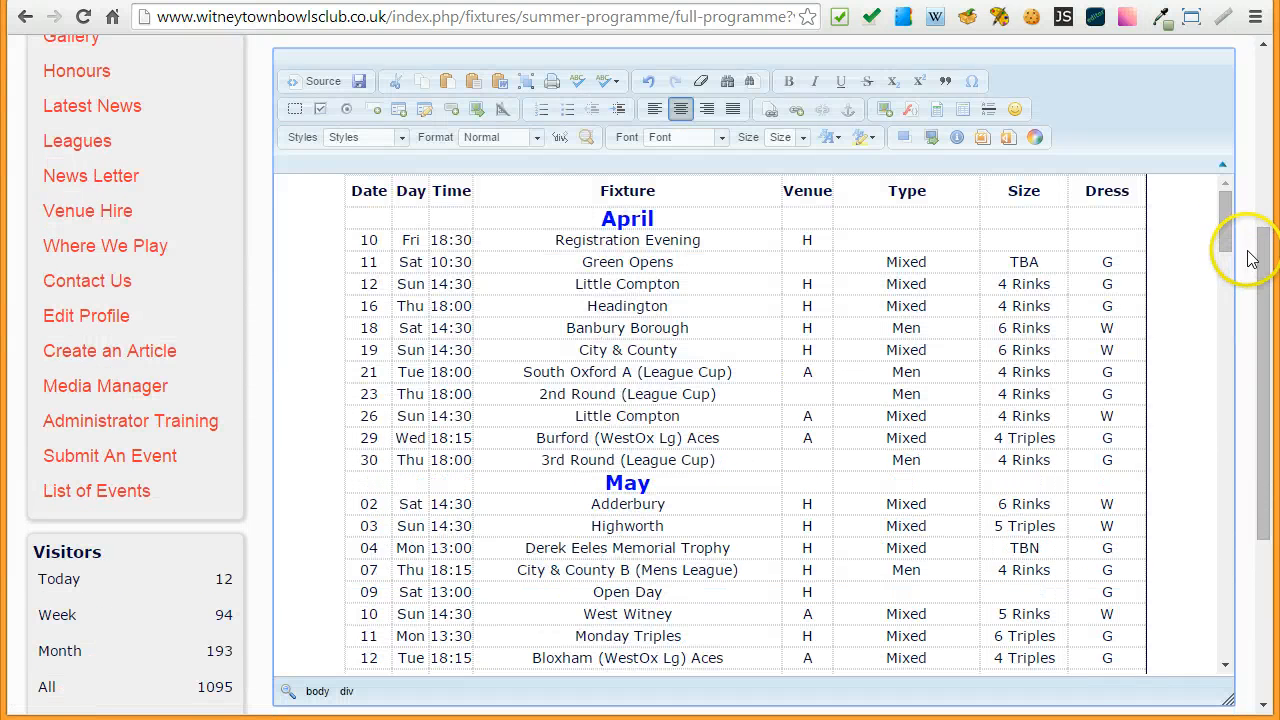
pyautogui.scroll(1, 1253, 238)
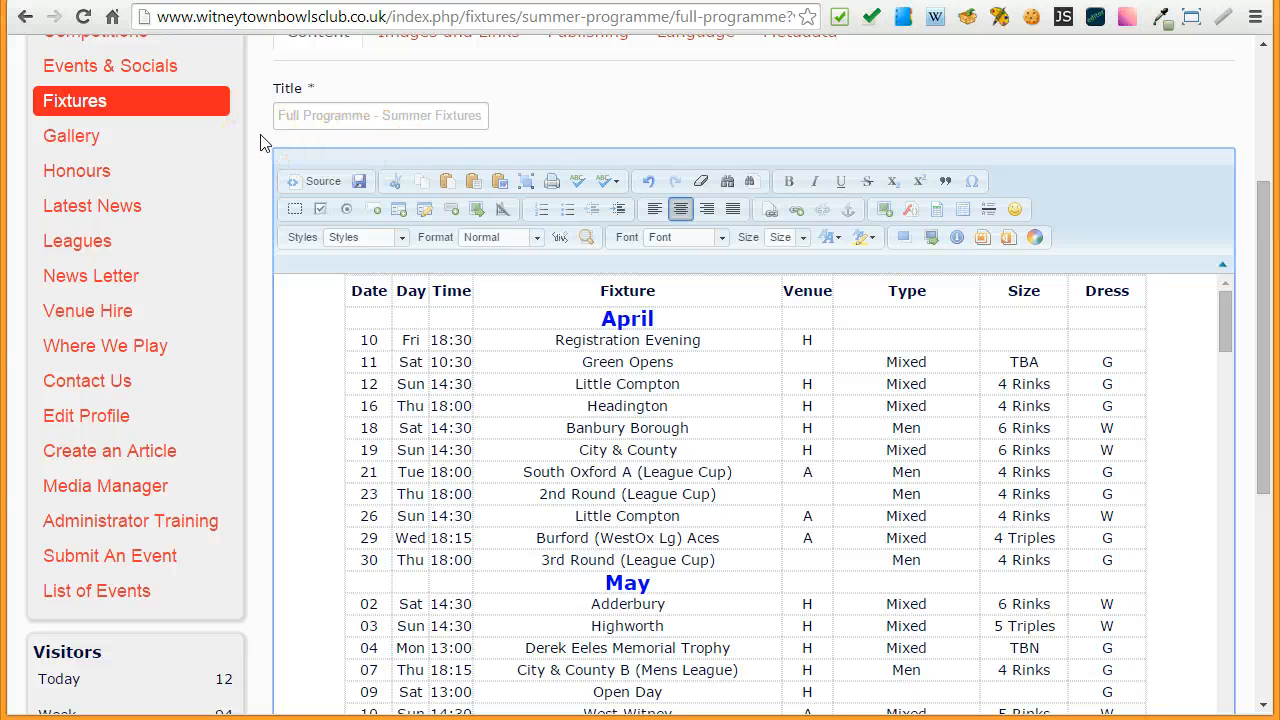
pyautogui.scroll(1, 537, 114)
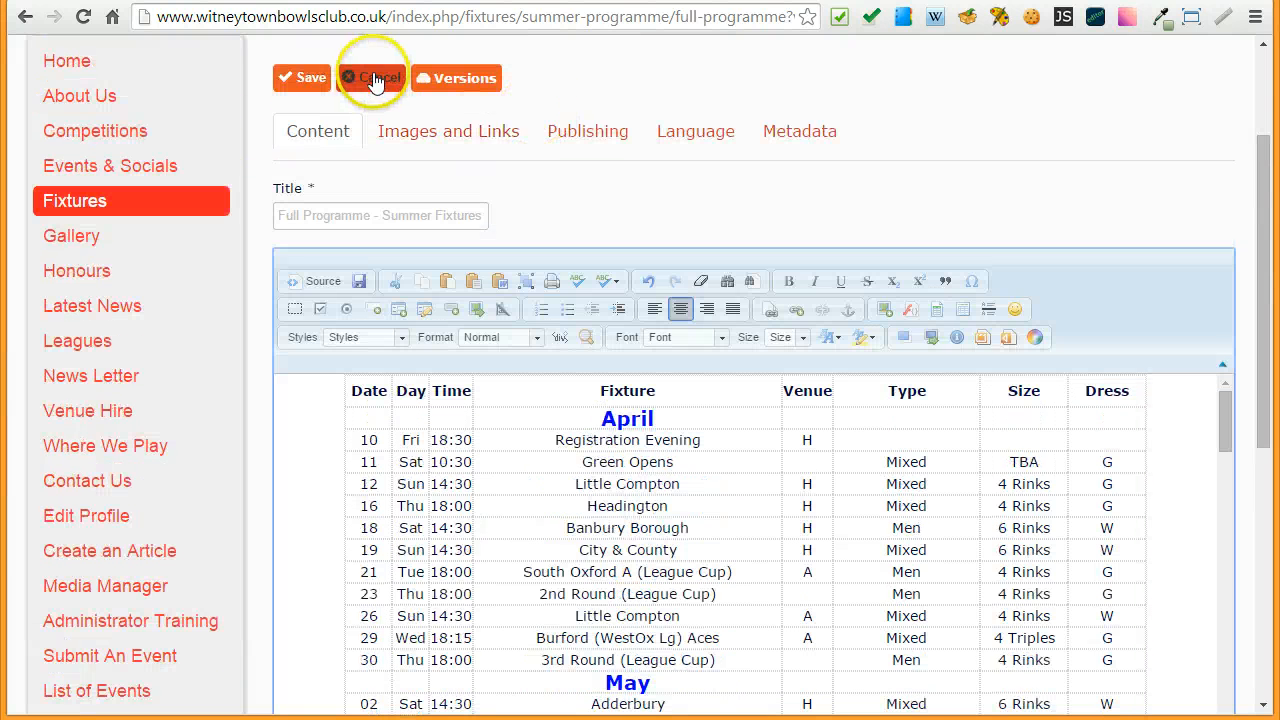
# Cancel editing the article and look over the published Full Programme - Summer Fixtures page
pyautogui.click(375, 80)
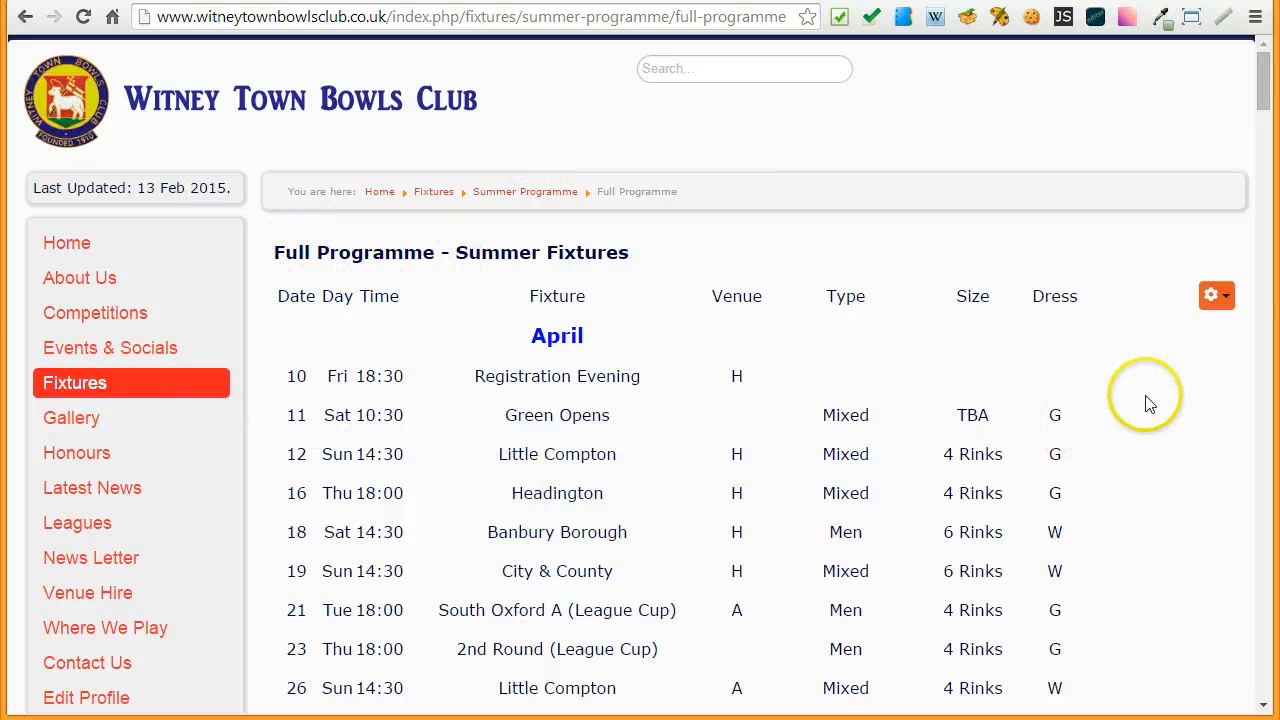
pyautogui.scroll(-1, 1175, 397)
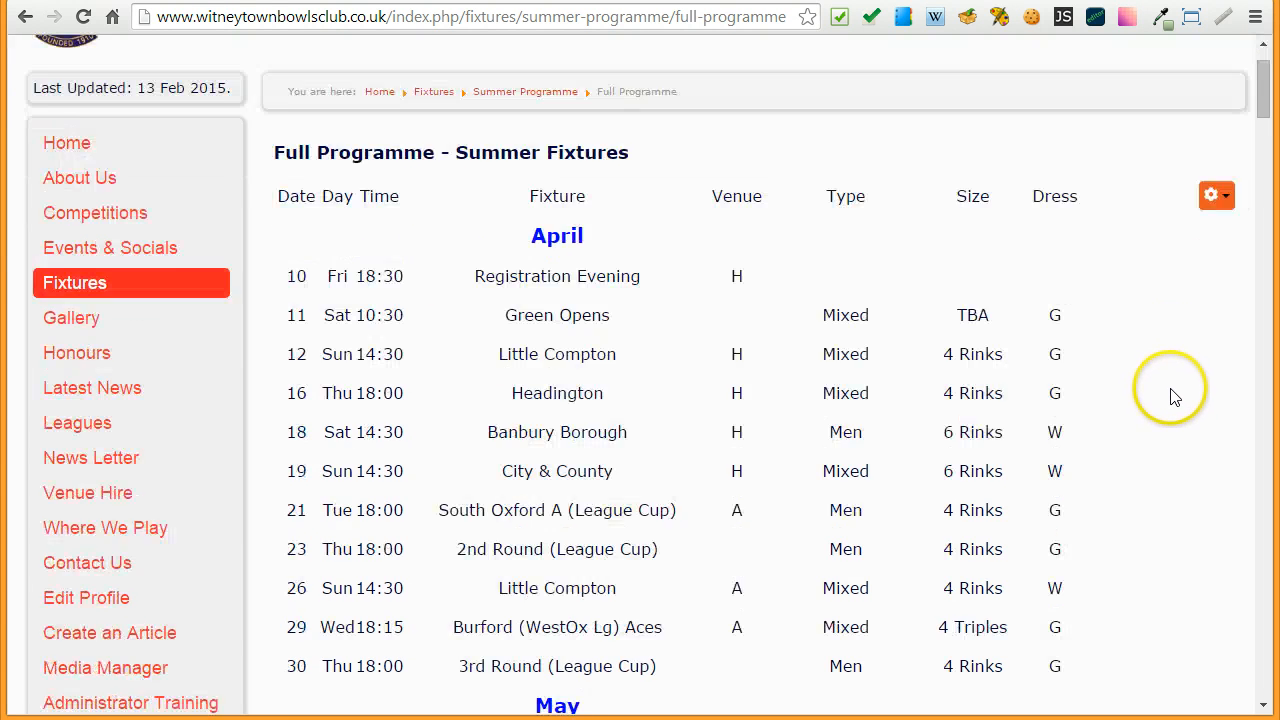
pyautogui.scroll(-2, 1172, 394)
pyautogui.scroll(3, 1168, 391)
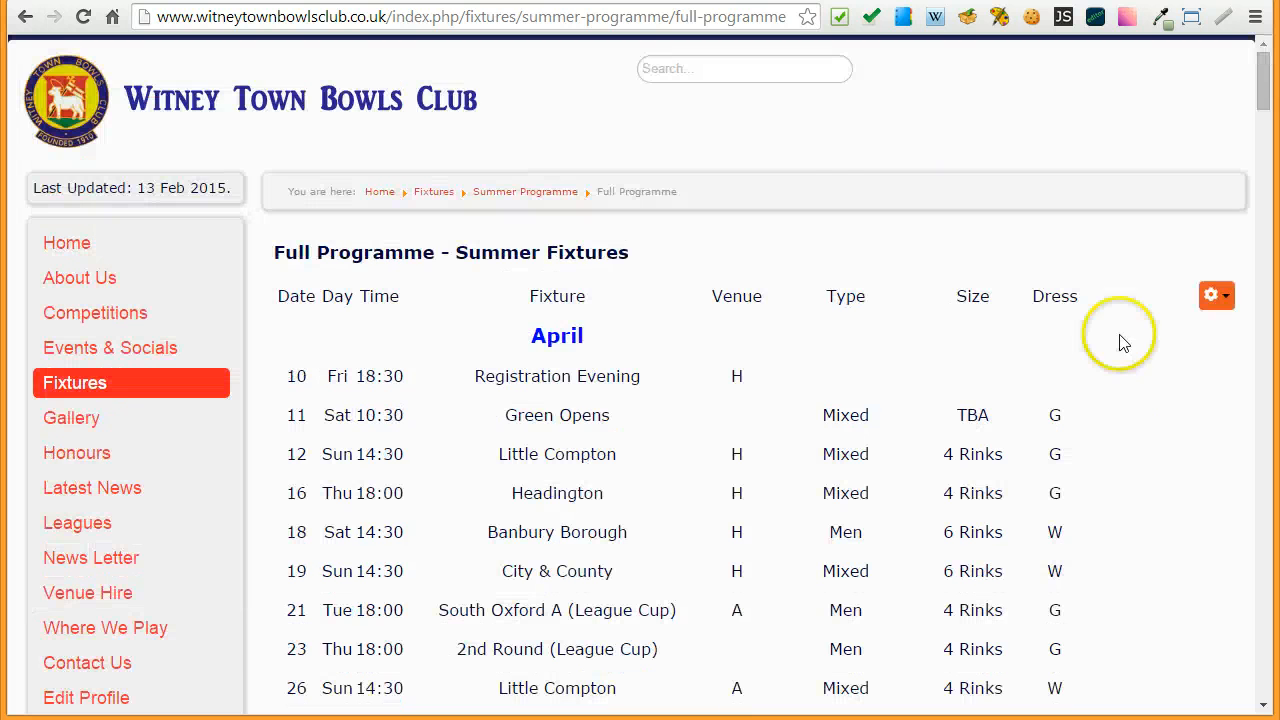